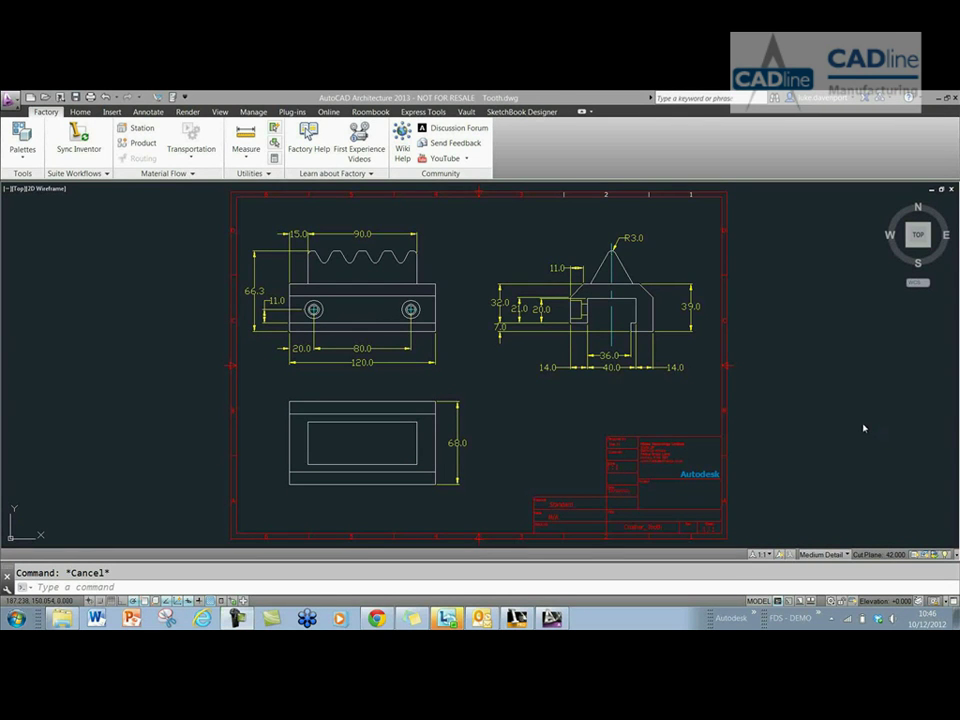
# - Select all three dimensioned views, deselect the two holes, and copy the selection to the clipboard
pyautogui.moveTo(862, 420); pyautogui.dragTo(848, 424, button='middle')
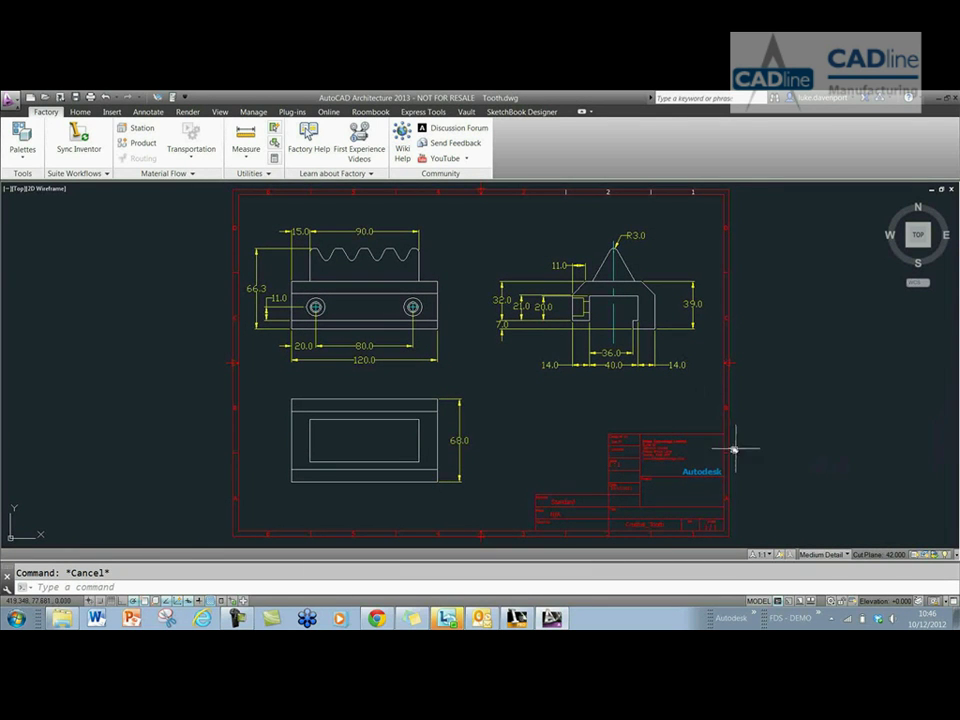
pyautogui.click(246, 207)
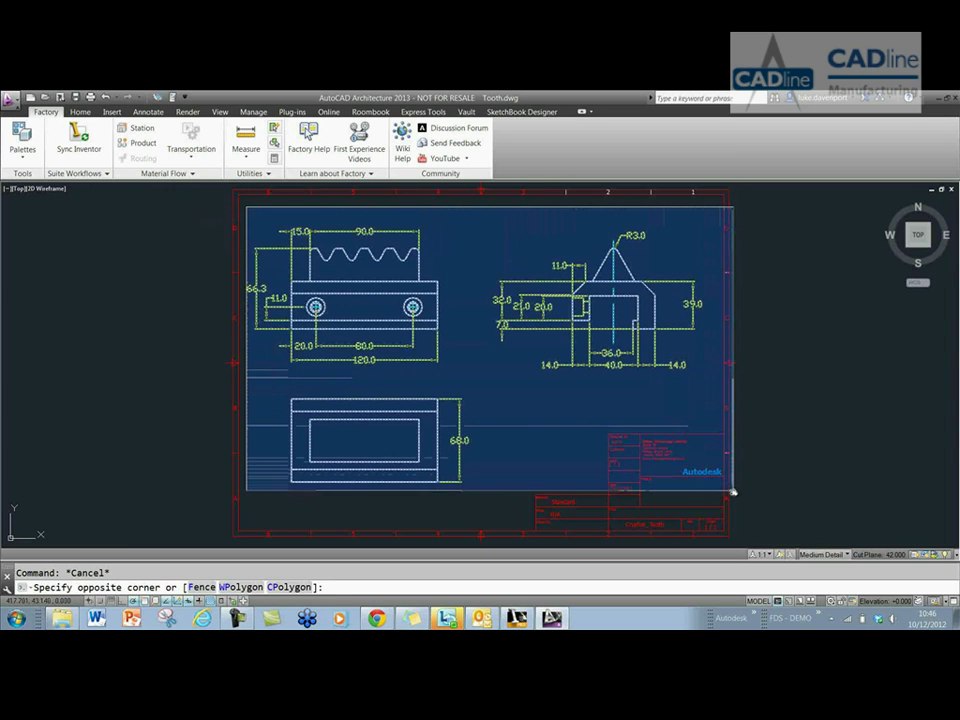
pyautogui.click(733, 493)
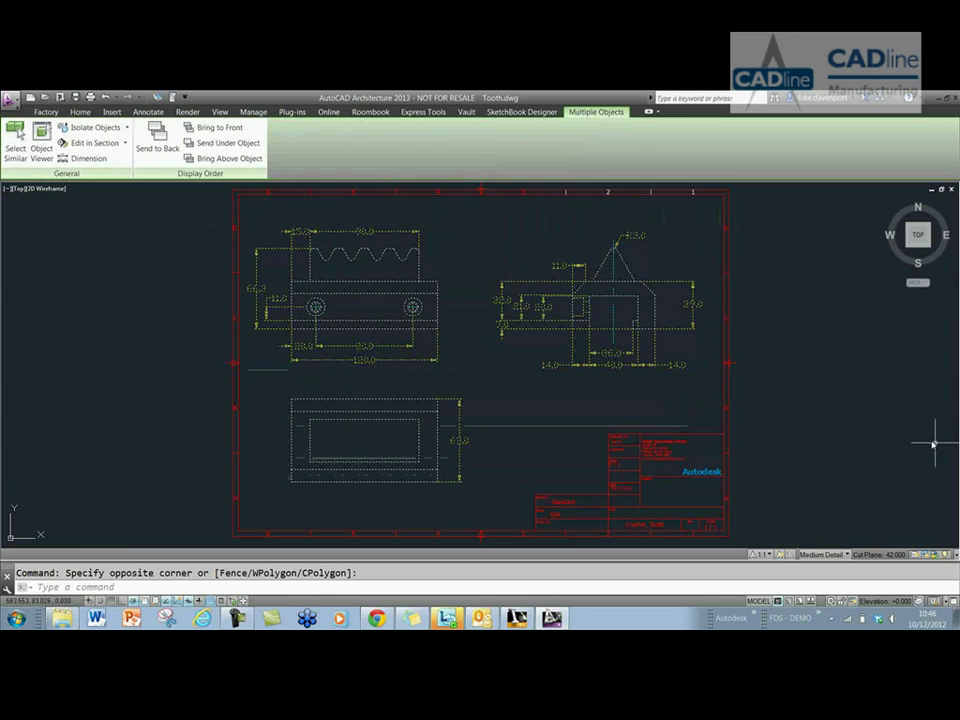
pyautogui.click(302, 297)
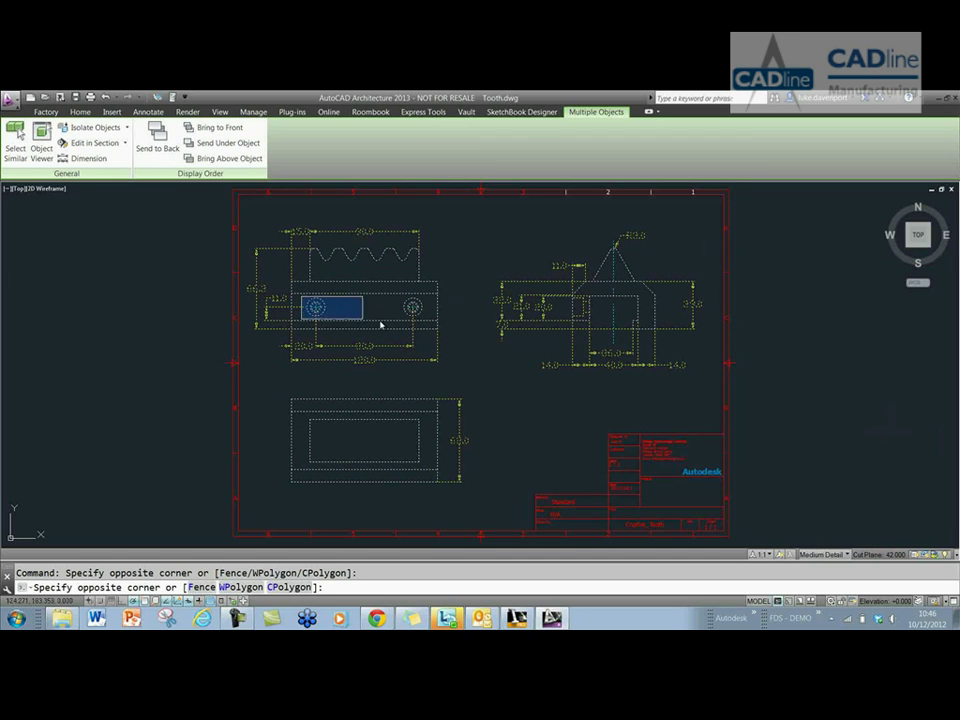
pyautogui.click(426, 322)
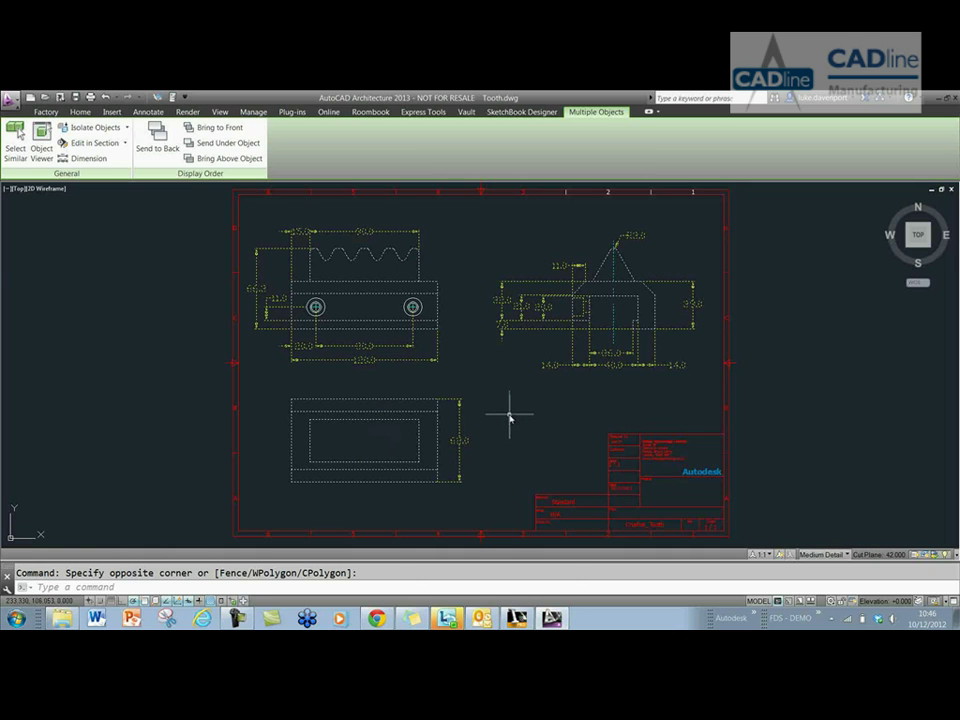
pyautogui.hotkey('ctrl', 's')
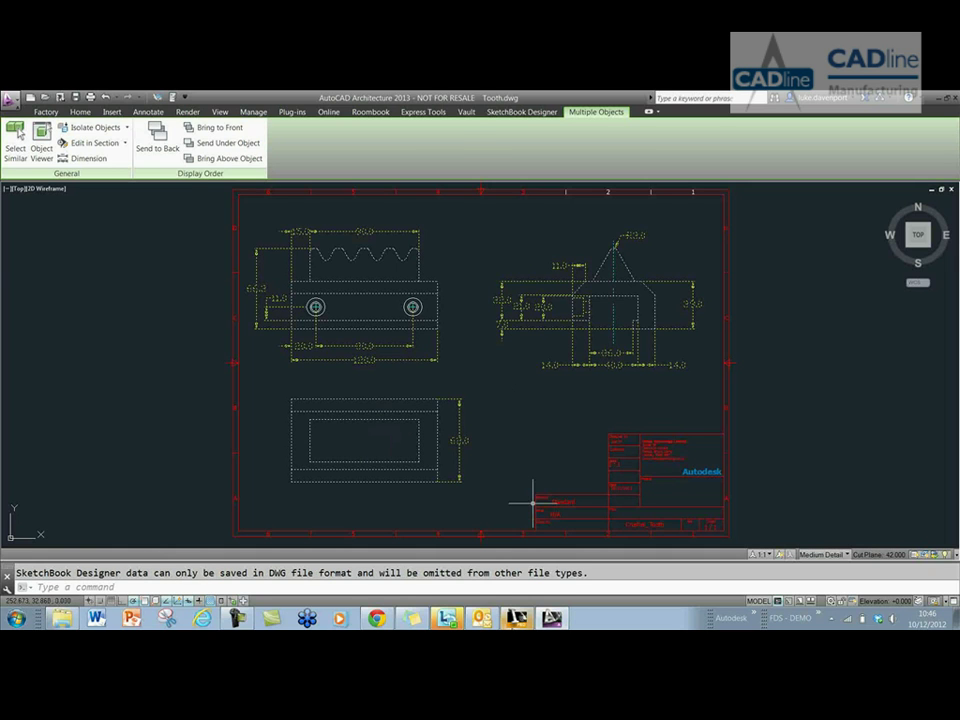
# - Switch to Inventor and start a new part from the Standard.ipt template
pyautogui.click(516, 618)
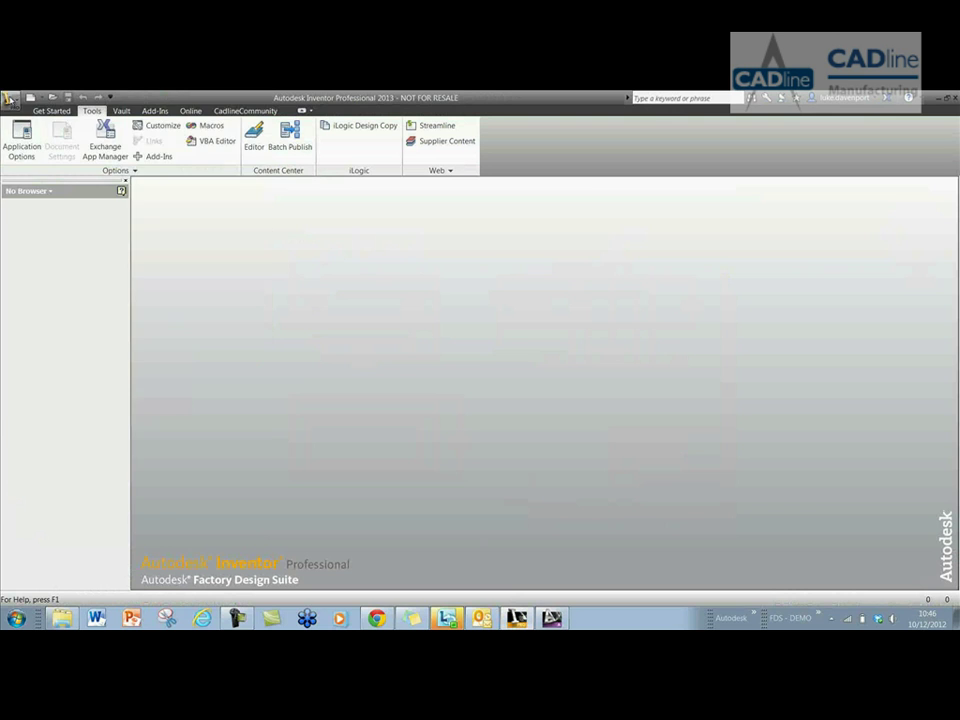
pyautogui.click(10, 99)
pyautogui.click(30, 158)
pyautogui.doubleClick(320, 320)
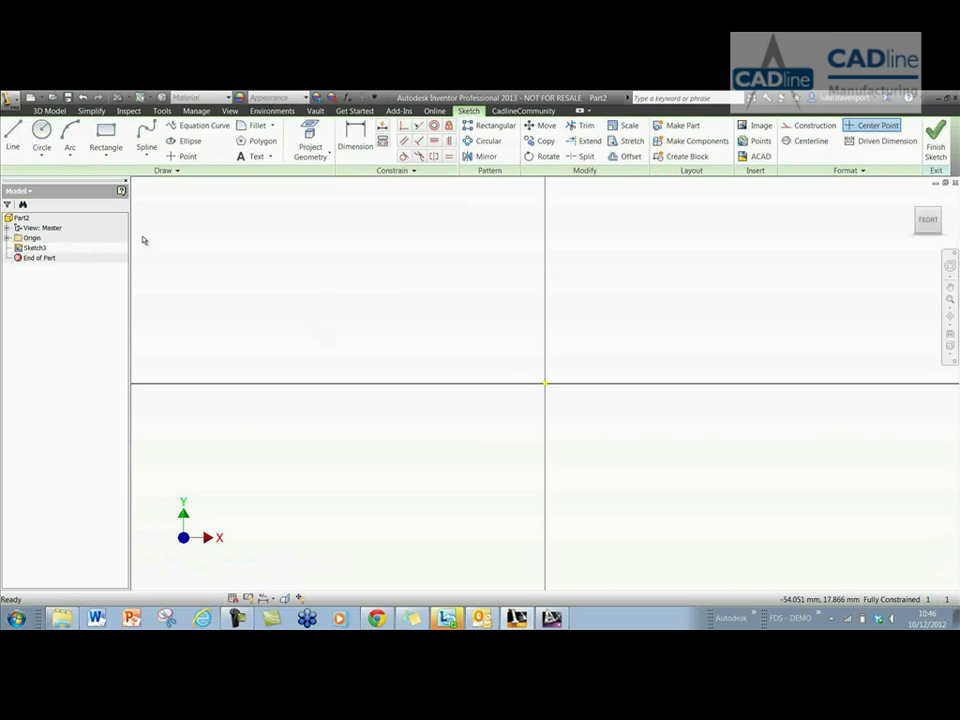
# - Place the pasted views in the sketch, delete the stray column of points, and finish the sketch
pyautogui.moveTo(423, 302); pyautogui.dragTo(214, 422, button='middle')
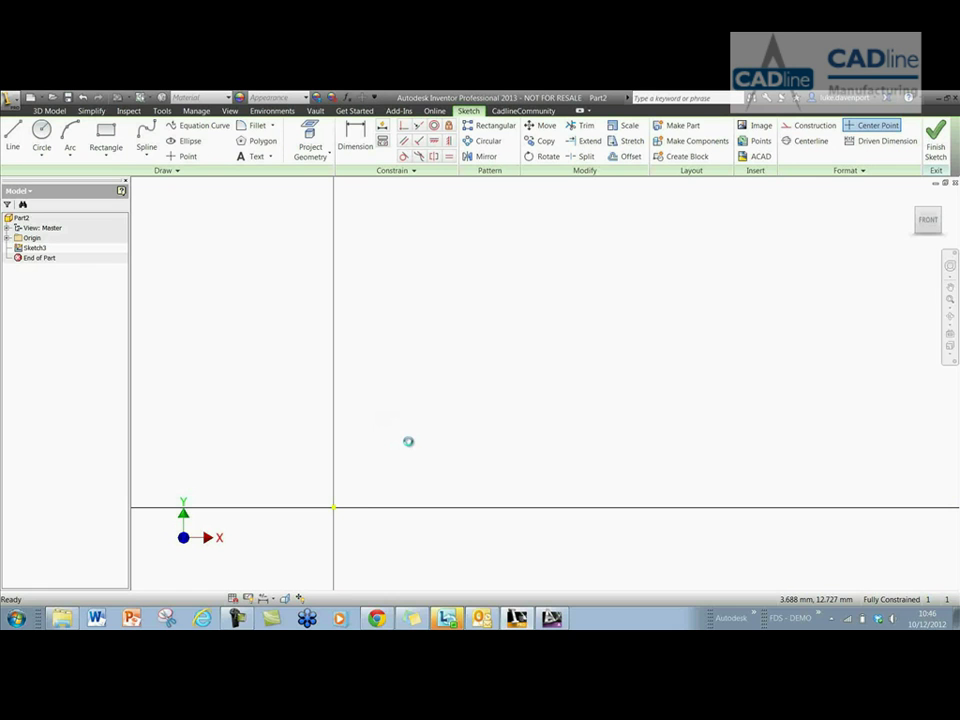
pyautogui.scroll(-5, 620, 428)
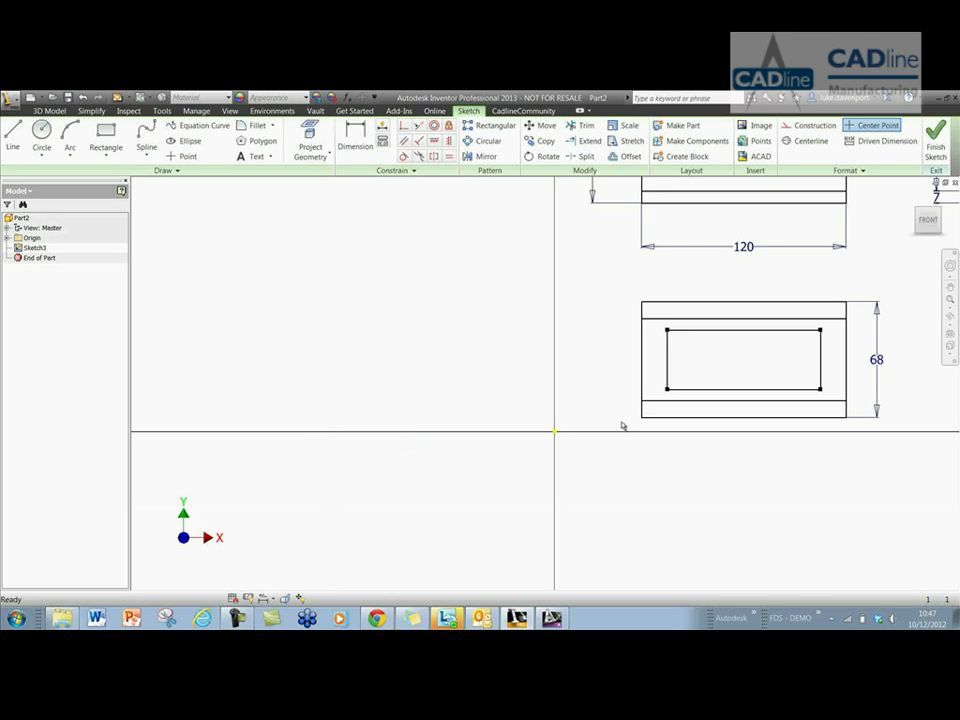
pyautogui.moveTo(706, 448); pyautogui.dragTo(538, 463, button='middle')
pyautogui.scroll(4, 565, 455)
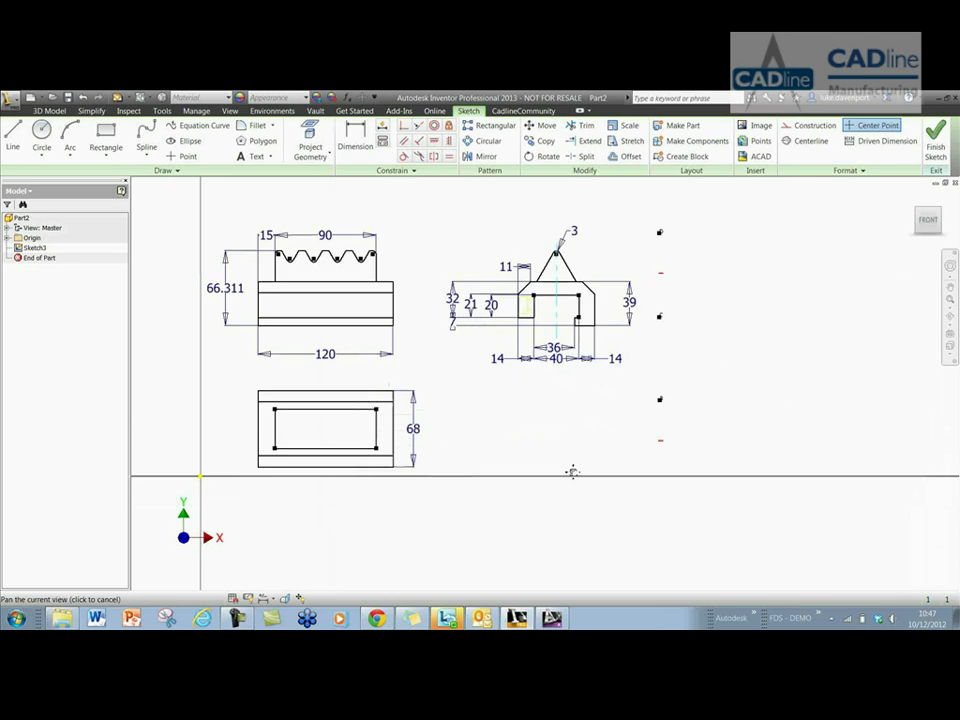
pyautogui.moveTo(643, 231); pyautogui.dragTo(739, 525)
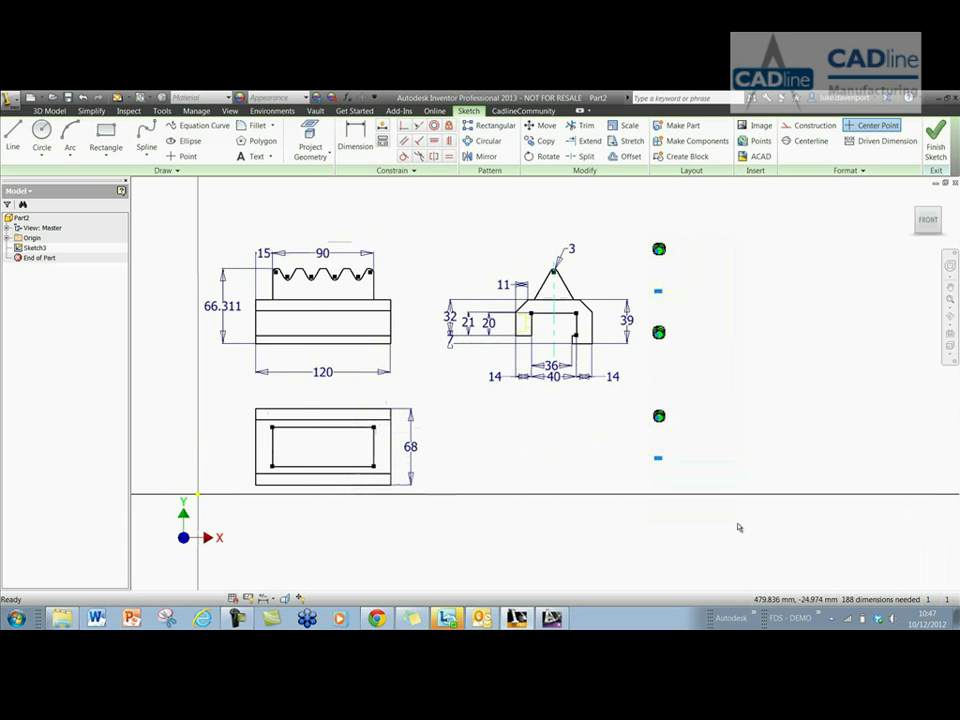
pyautogui.press('Delete')
pyautogui.moveTo(724, 386); pyautogui.dragTo(770, 378, button='middle')
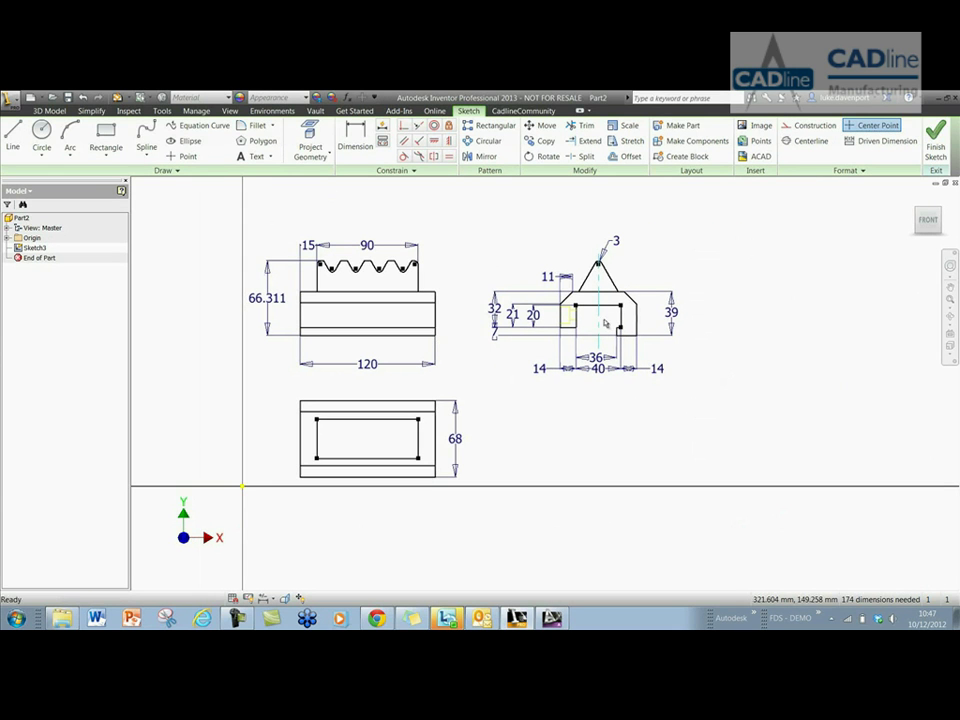
pyautogui.click(936, 140)
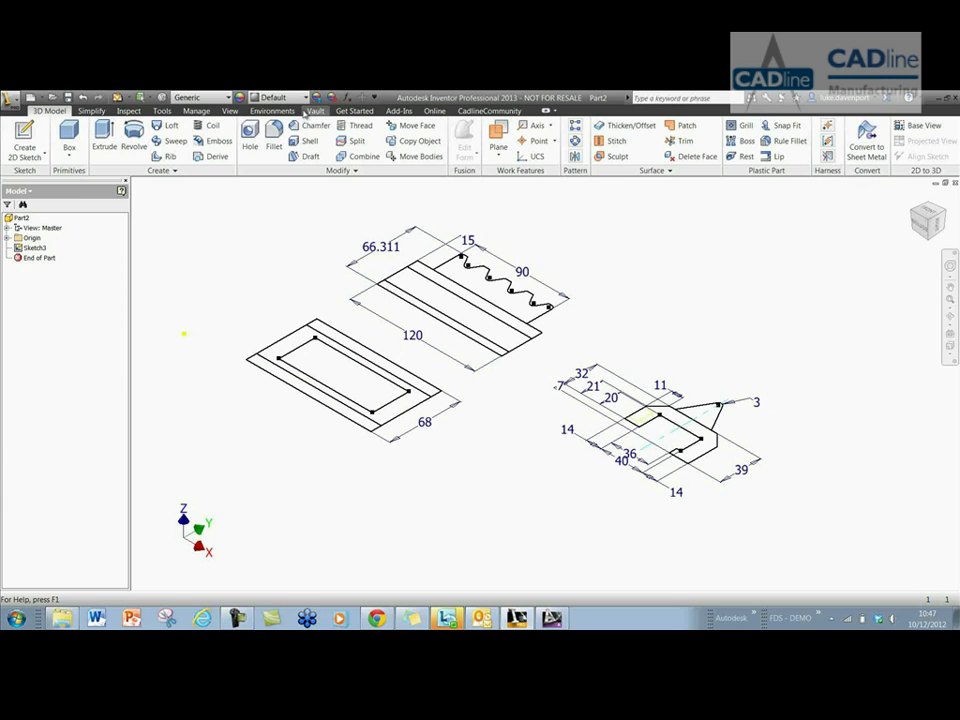
pyautogui.click(161, 111)
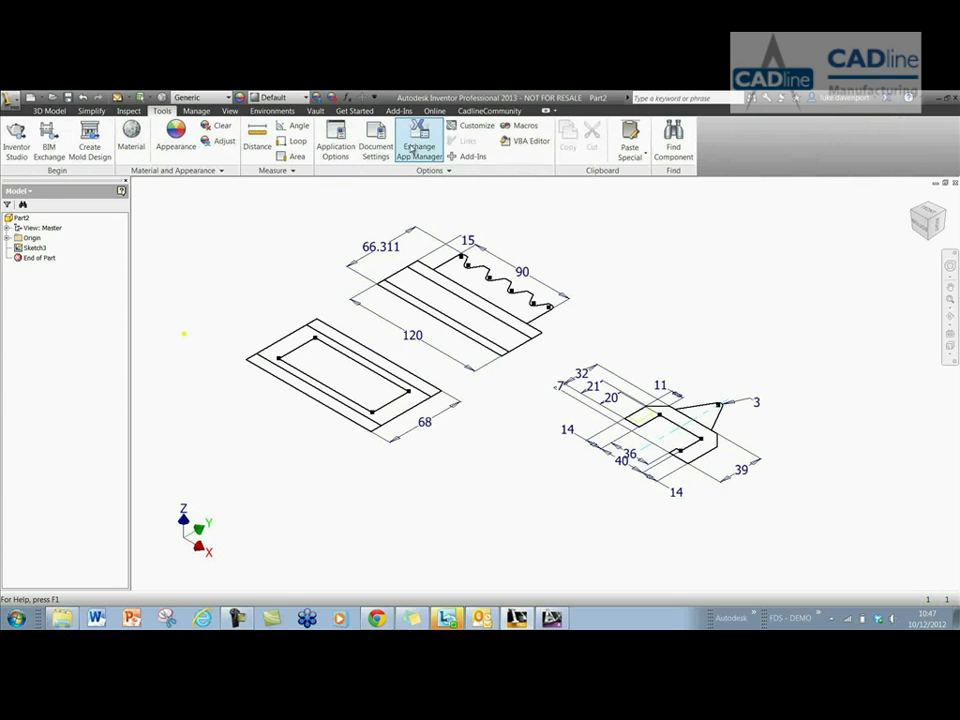
pyautogui.click(466, 156)
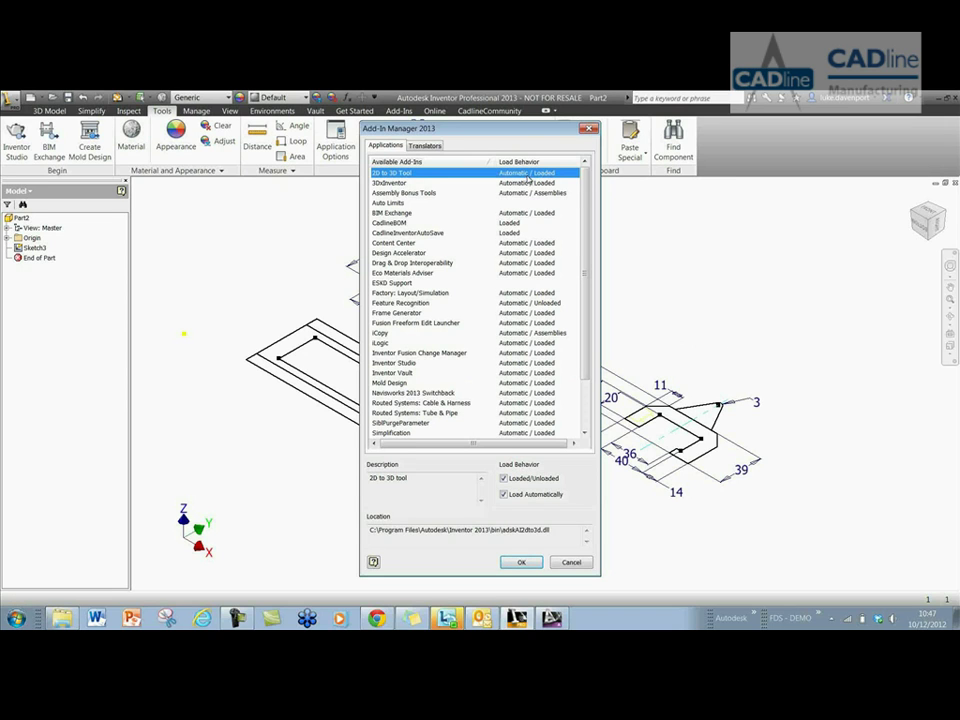
pyautogui.click(573, 563)
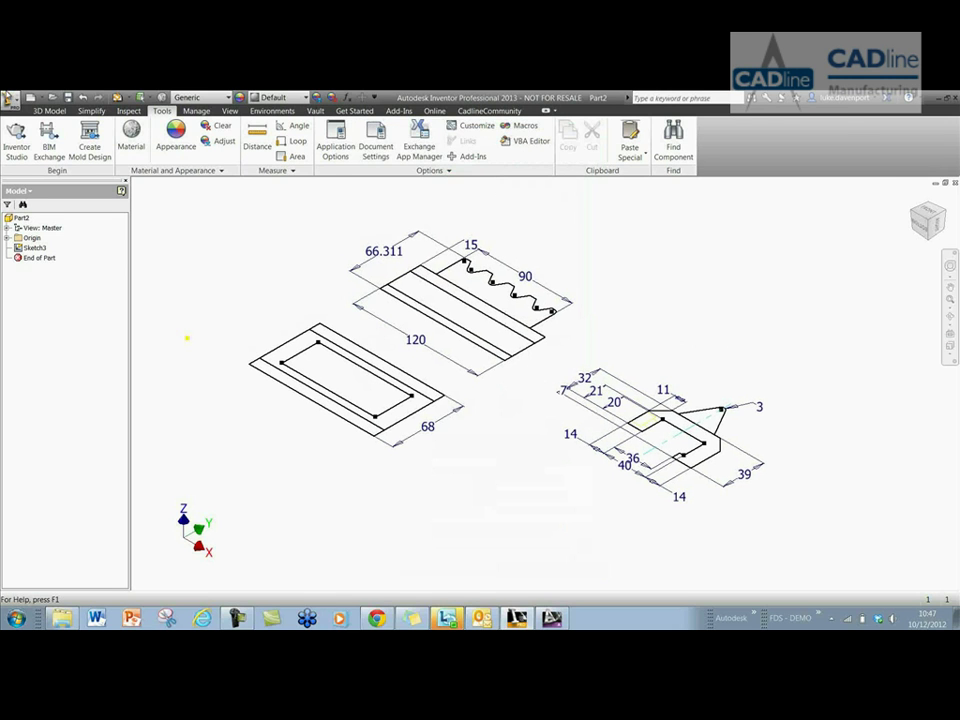
pyautogui.click(45, 111)
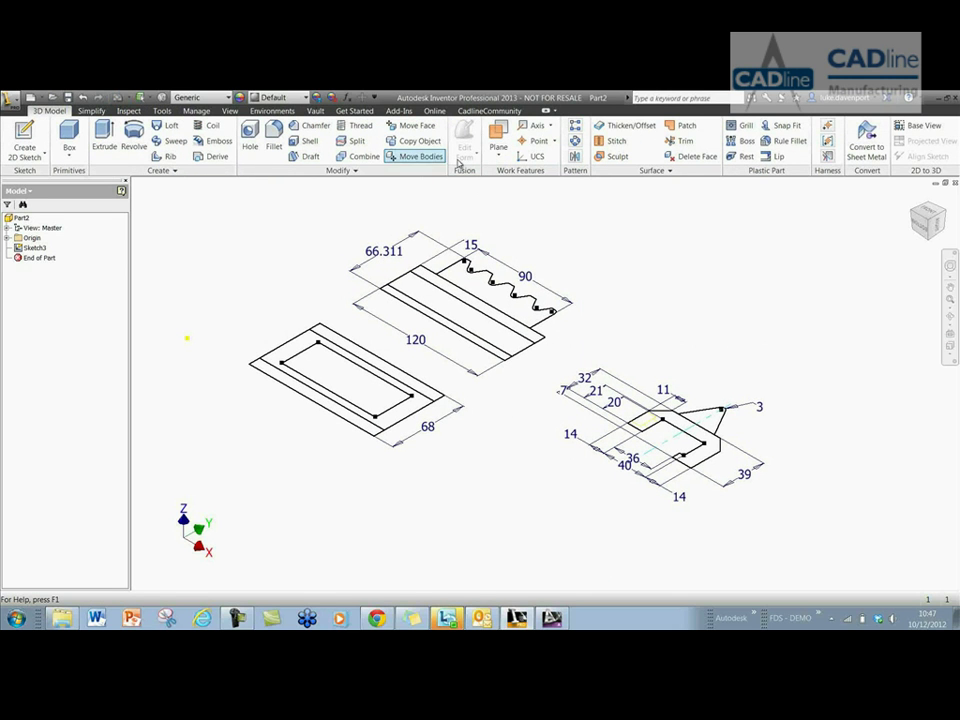
# - Create a 2D to 3D Base View from the serrated front-view lines on the cube's front face
pyautogui.click(922, 127)
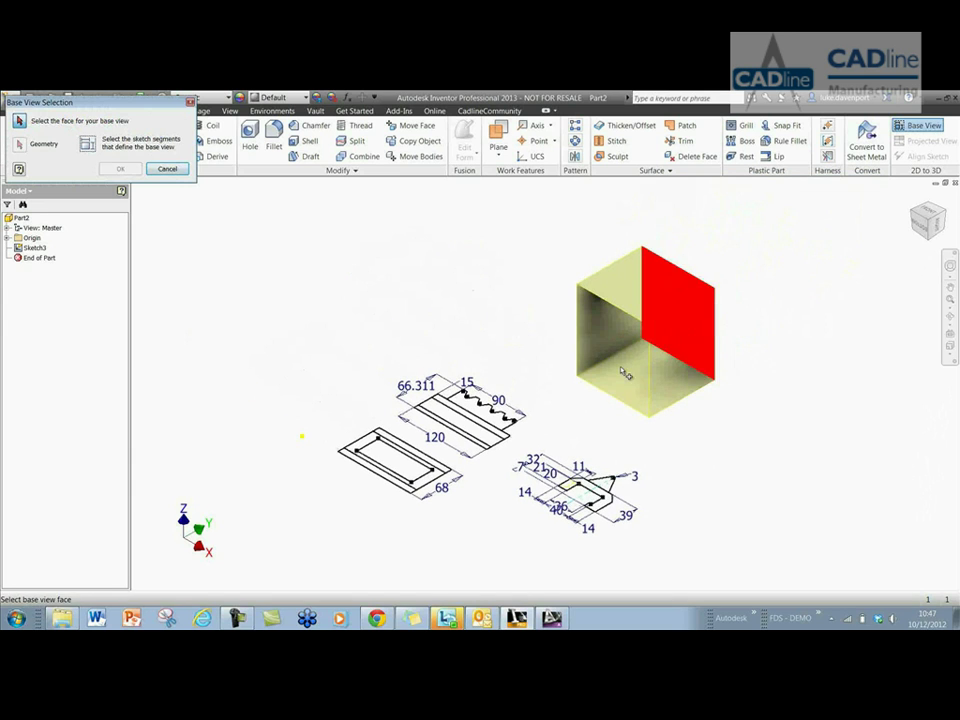
pyautogui.moveTo(471, 326); pyautogui.dragTo(470, 322, button='middle')
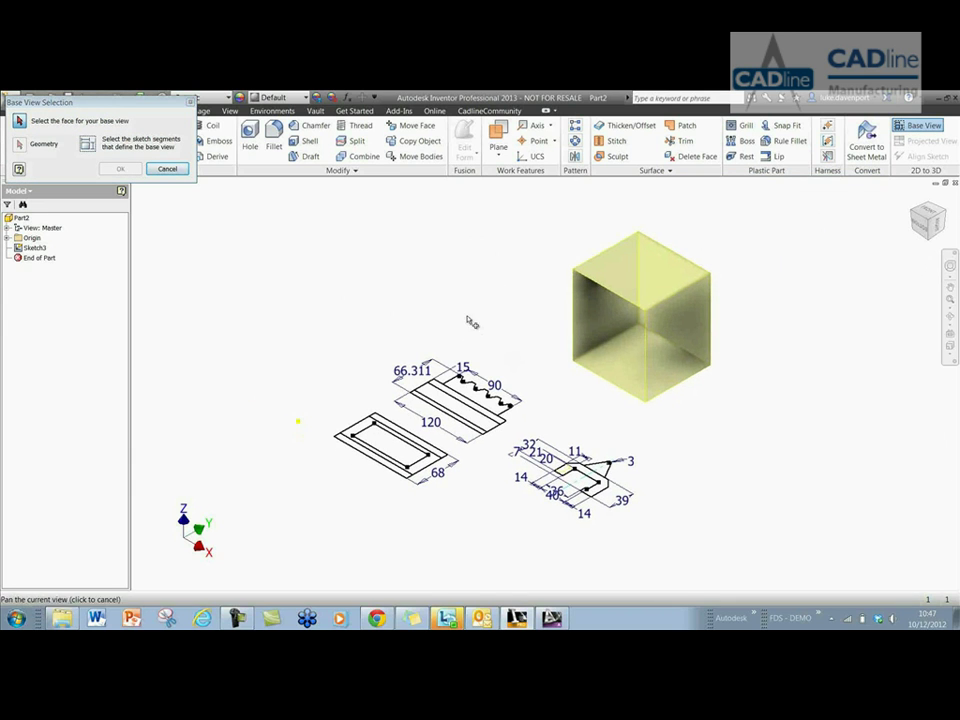
pyautogui.click(614, 323)
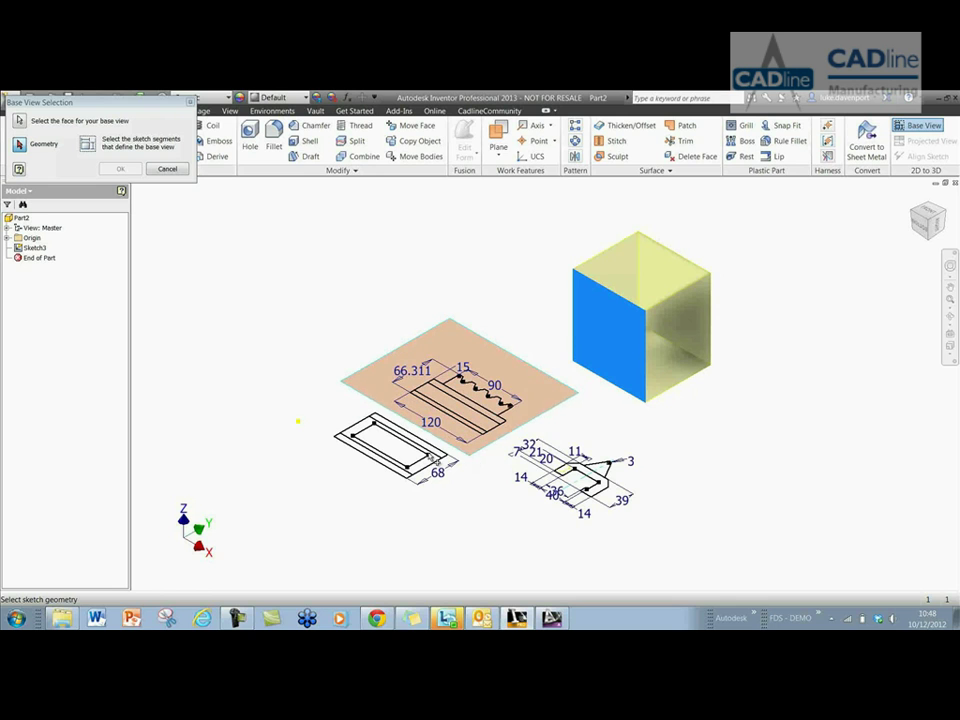
pyautogui.click(475, 462)
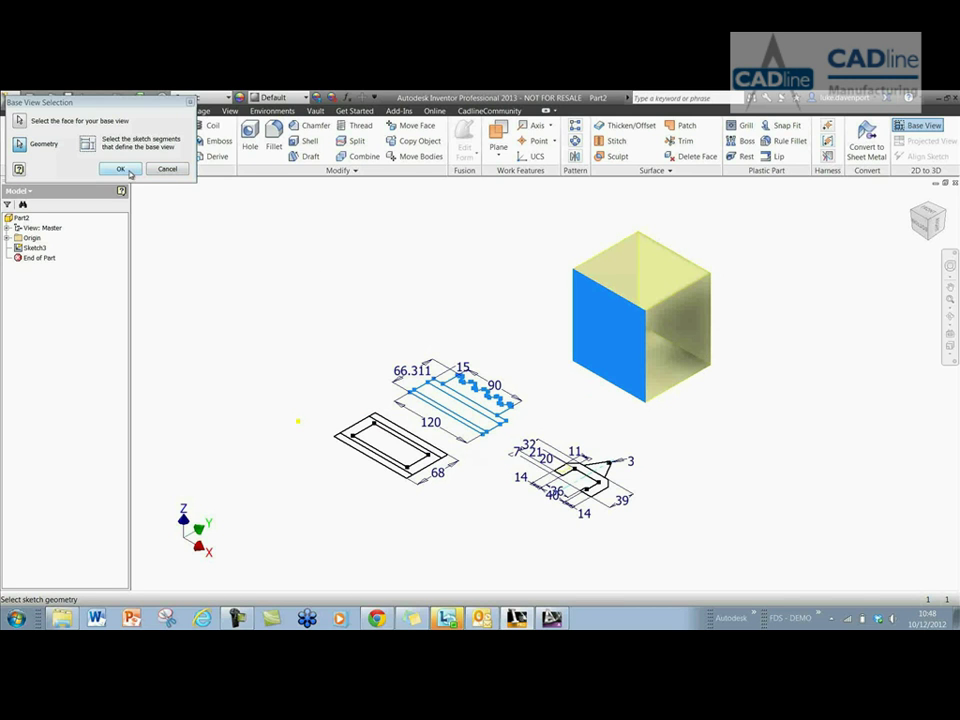
pyautogui.click(129, 173)
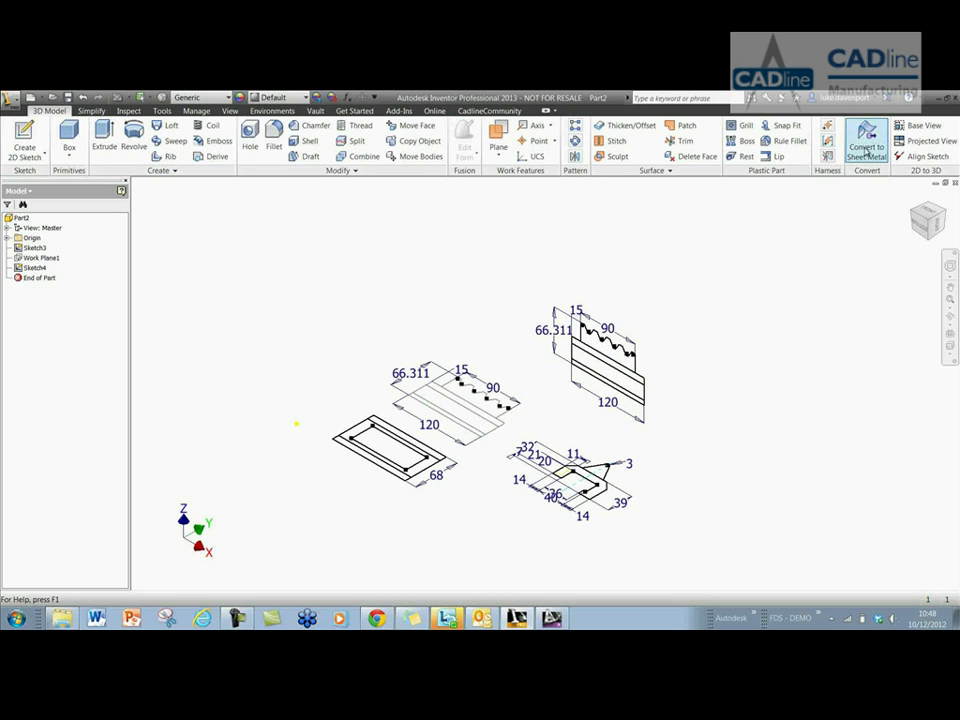
# - Create two Projected Views, one from the rectangle sketch and one from the lower pointed sketch
pyautogui.click(921, 145)
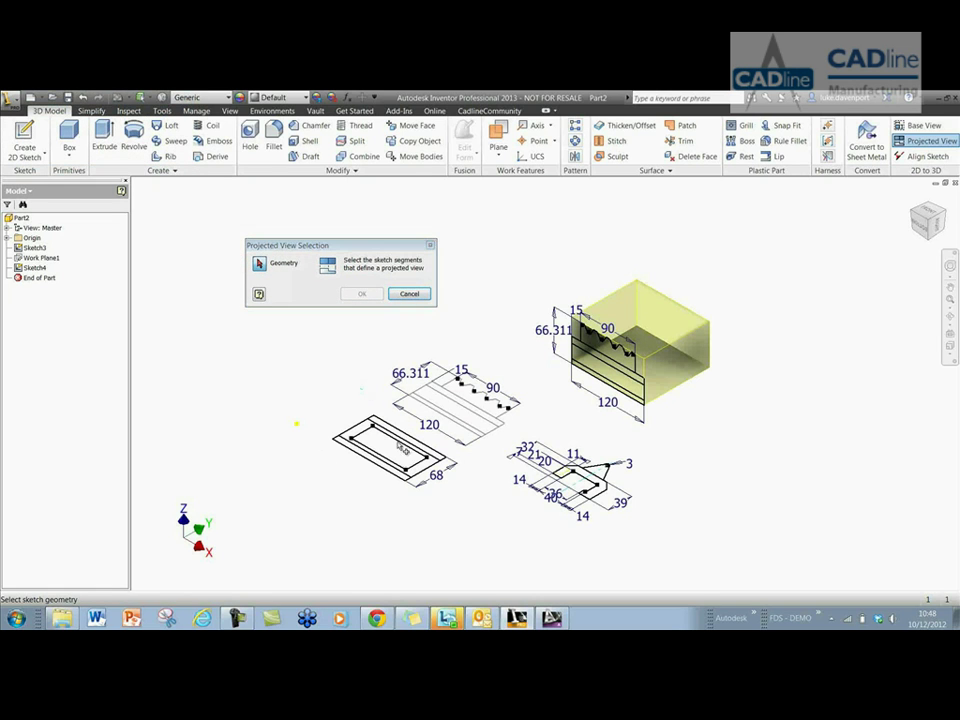
pyautogui.click(416, 517)
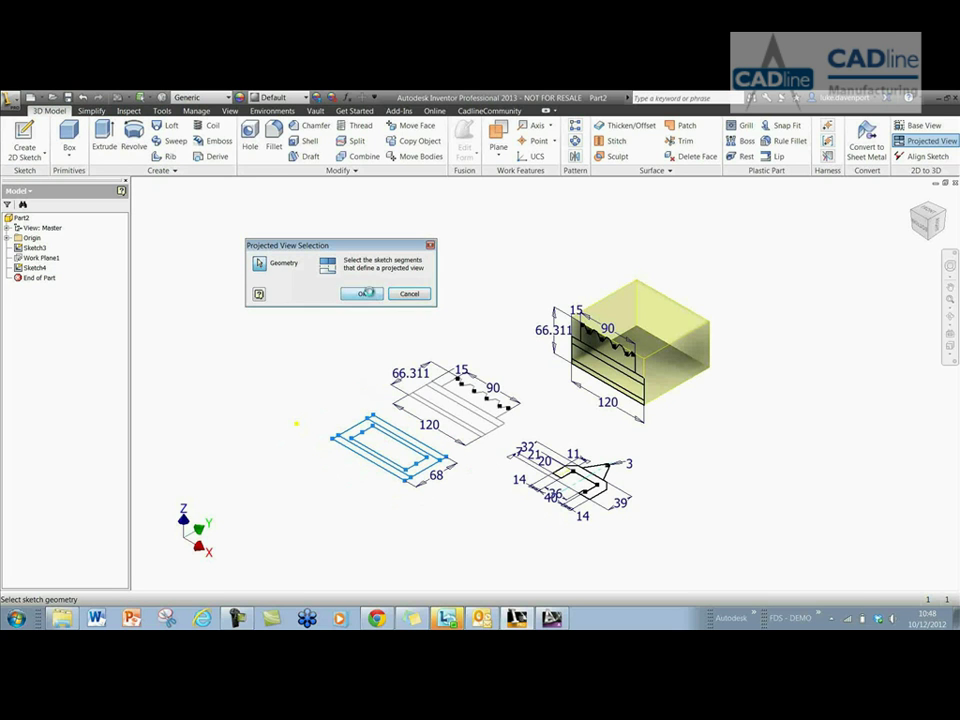
pyautogui.click(362, 294)
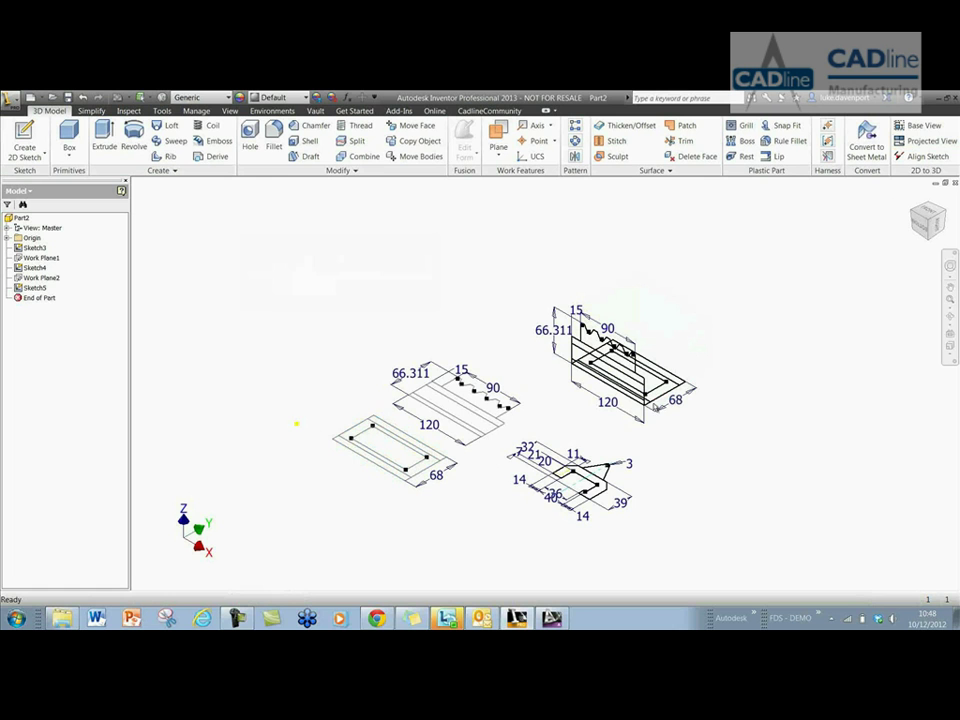
pyautogui.scroll(5, 736, 303)
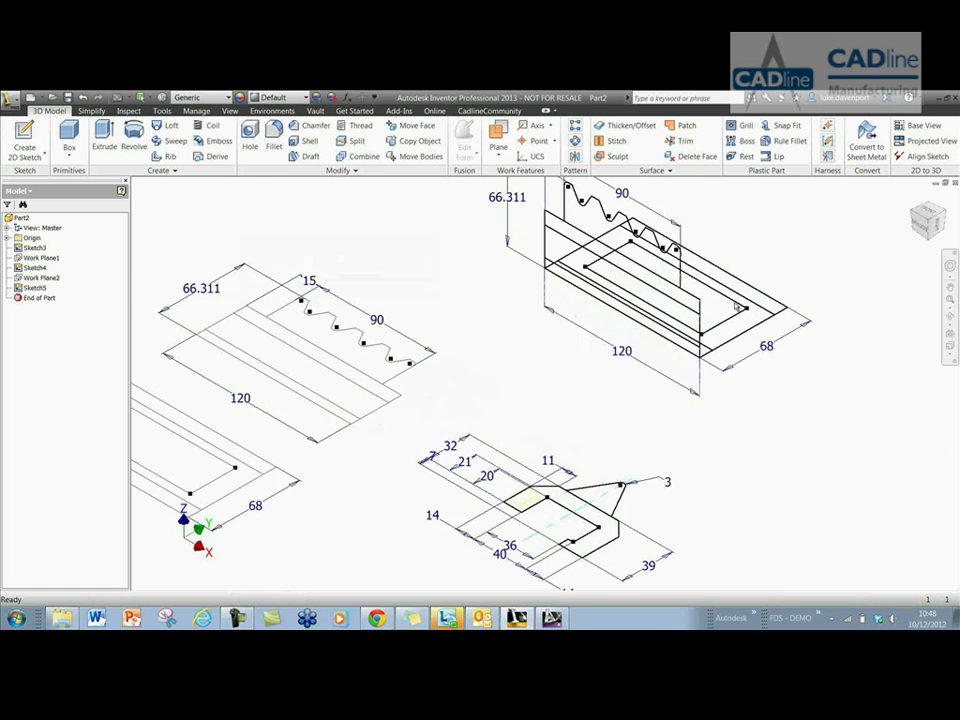
pyautogui.scroll(-4, 799, 335)
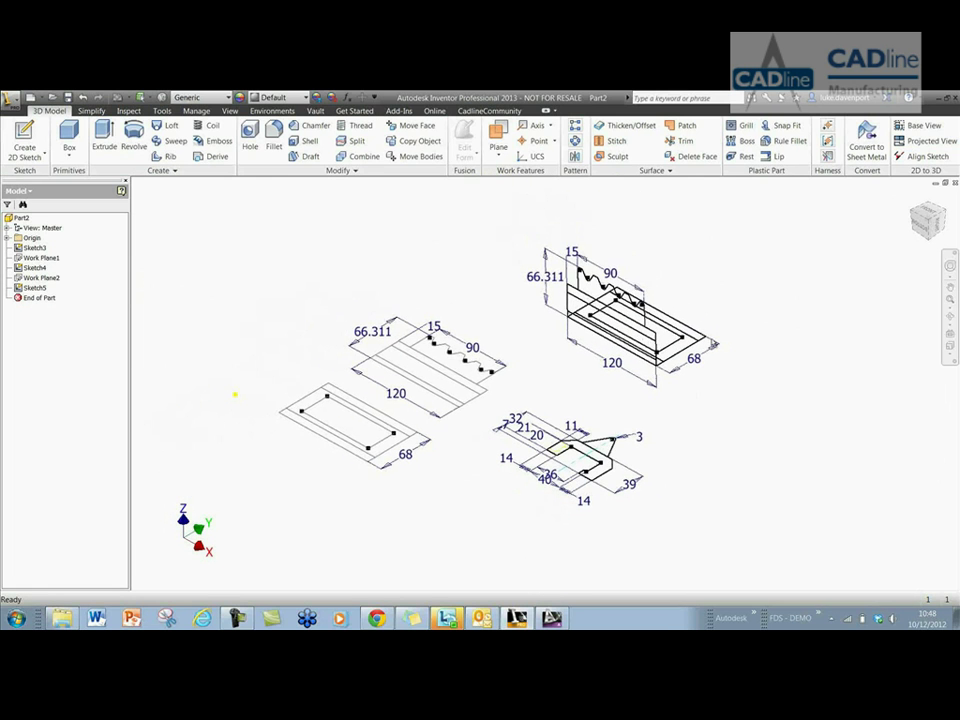
pyautogui.click(922, 141)
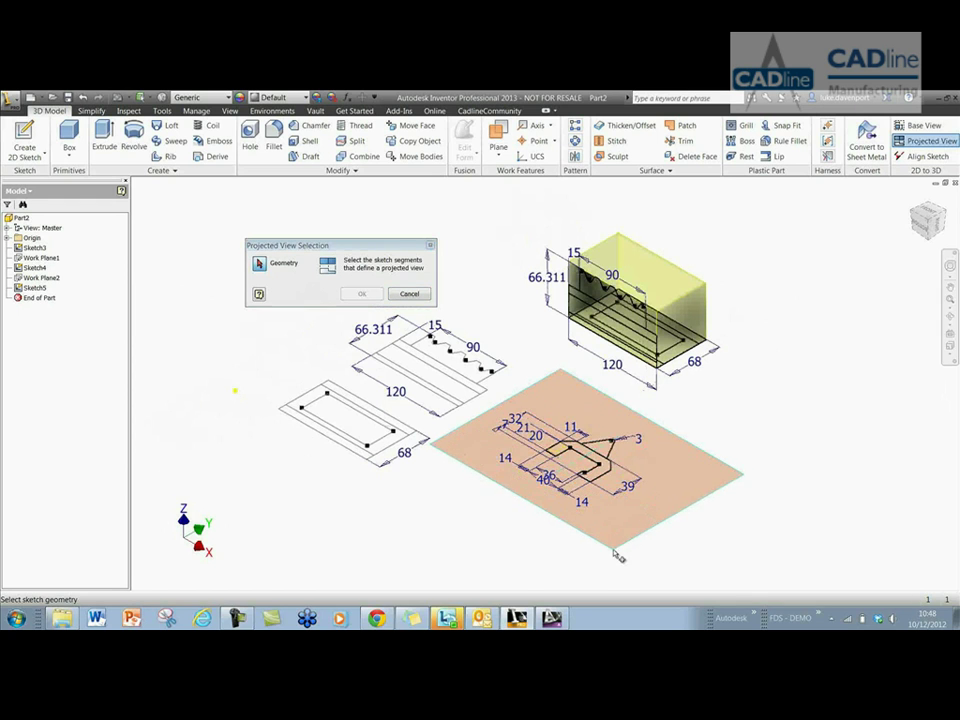
pyautogui.click(605, 462)
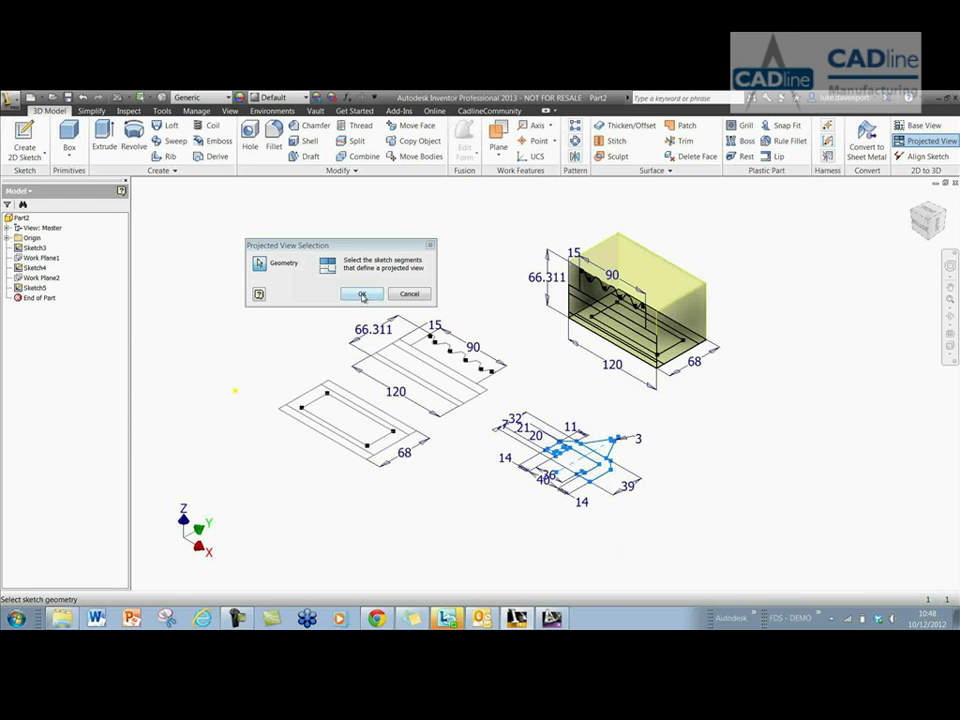
pyautogui.click(362, 295)
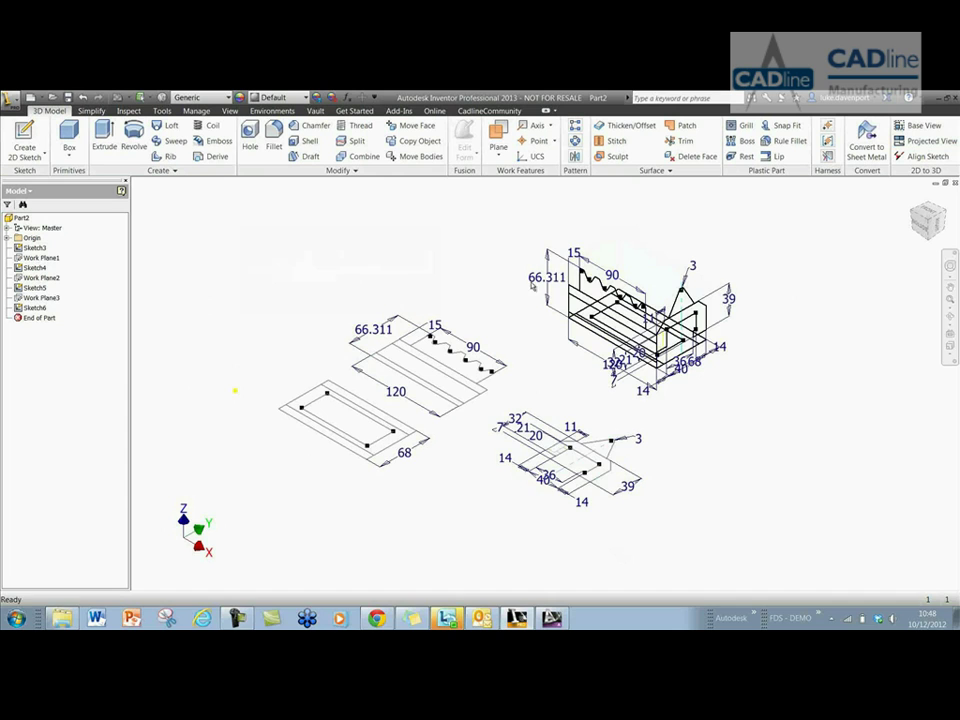
# - Orbit toward a front view, then select Sketch3 in the browser and delete it
pyautogui.scroll(3, 810, 326)
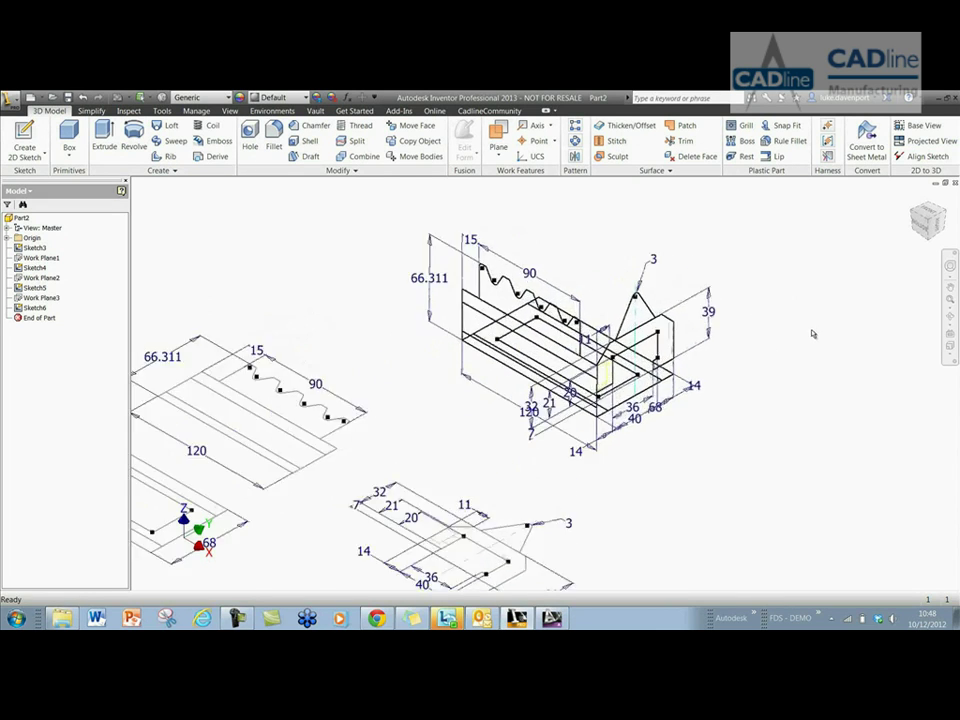
pyautogui.scroll(2, 829, 339)
pyautogui.moveTo(836, 343)
pyautogui.keyDown('shift'); pyautogui.mouseDown(button='middle')
pyautogui.moveTo(806, 463)
pyautogui.moveTo(660, 421)
pyautogui.moveTo(810, 279)
pyautogui.mouseUp(button='middle'); pyautogui.keyUp('shift')
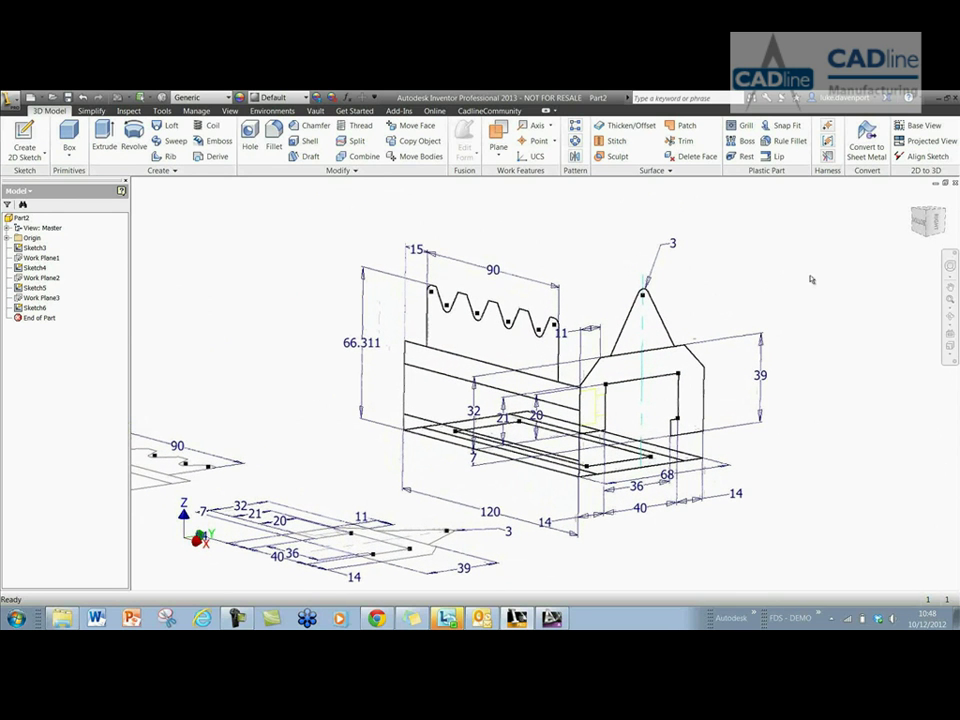
pyautogui.click(33, 248)
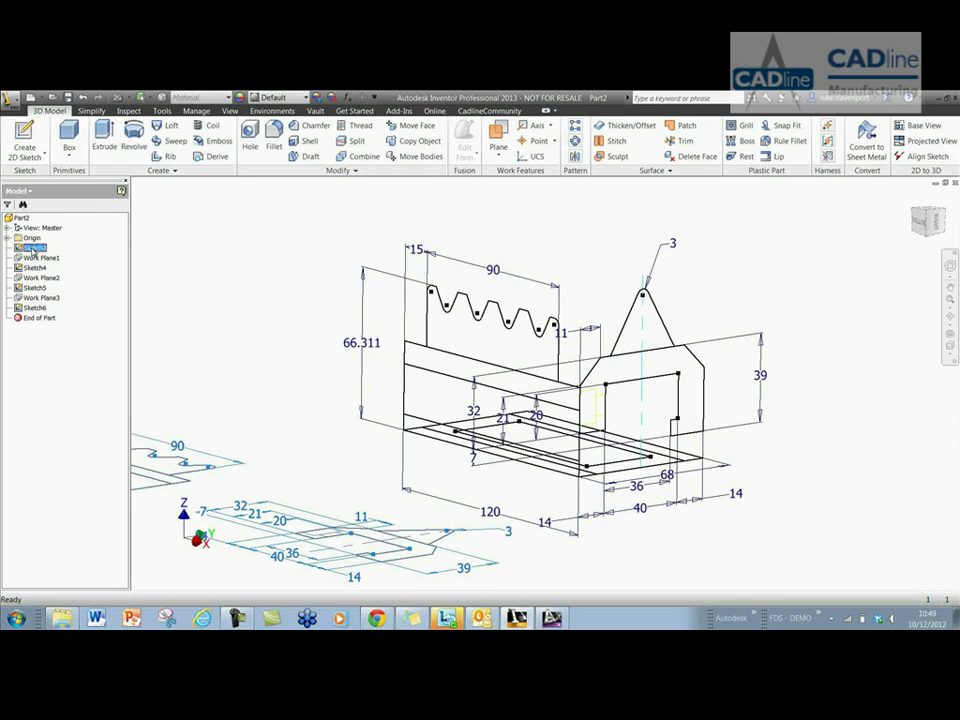
pyautogui.click(58, 365)
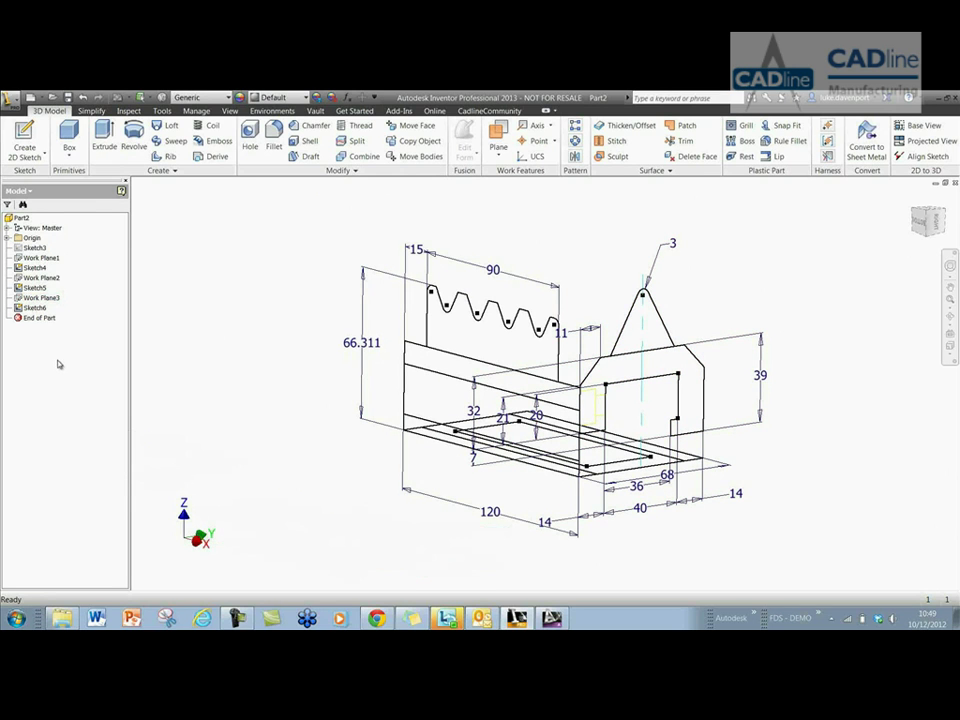
pyautogui.click(33, 248)
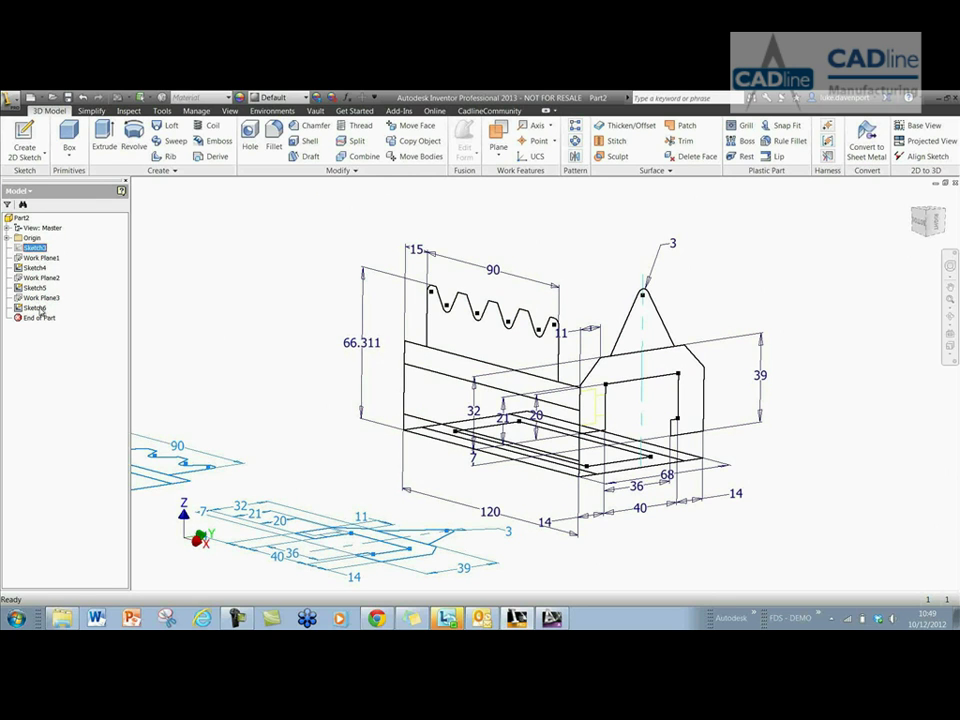
pyautogui.click(55, 363)
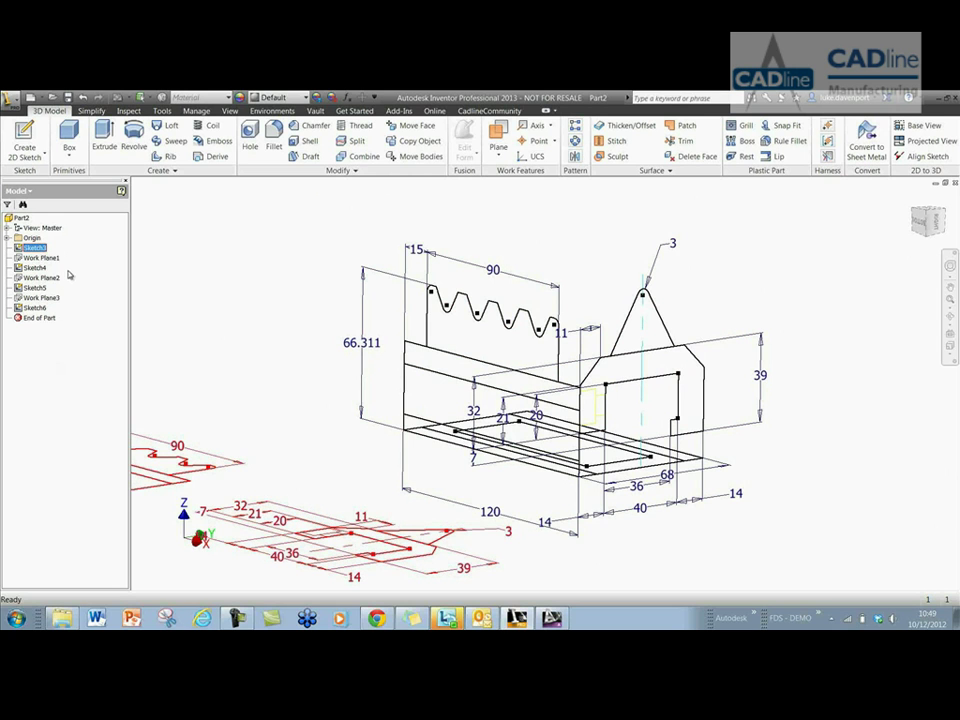
pyautogui.press('Delete')
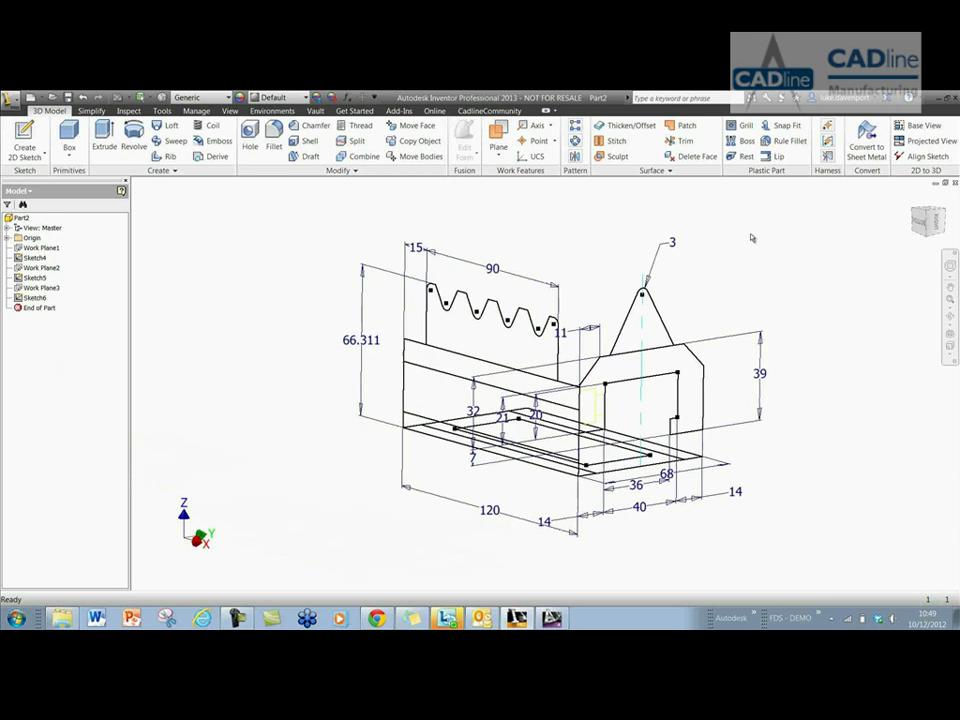
pyautogui.moveTo(696, 240); pyautogui.dragTo(740, 262, button='middle')
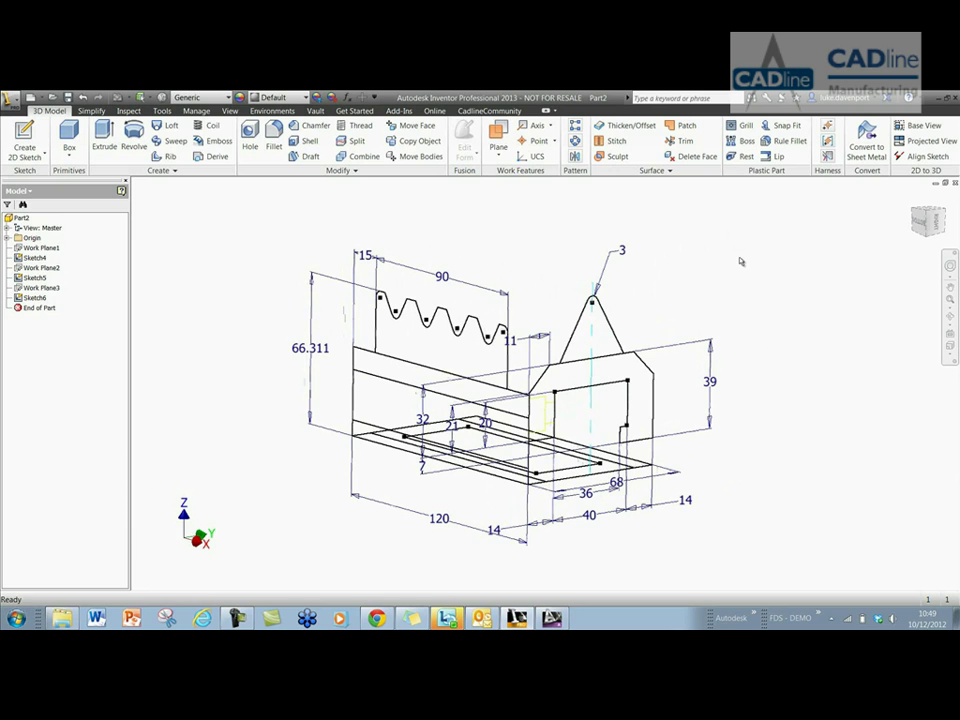
# - Use Align Sketch to move the end-view sketch point onto the plan view's bottom corner
pyautogui.click(926, 157)
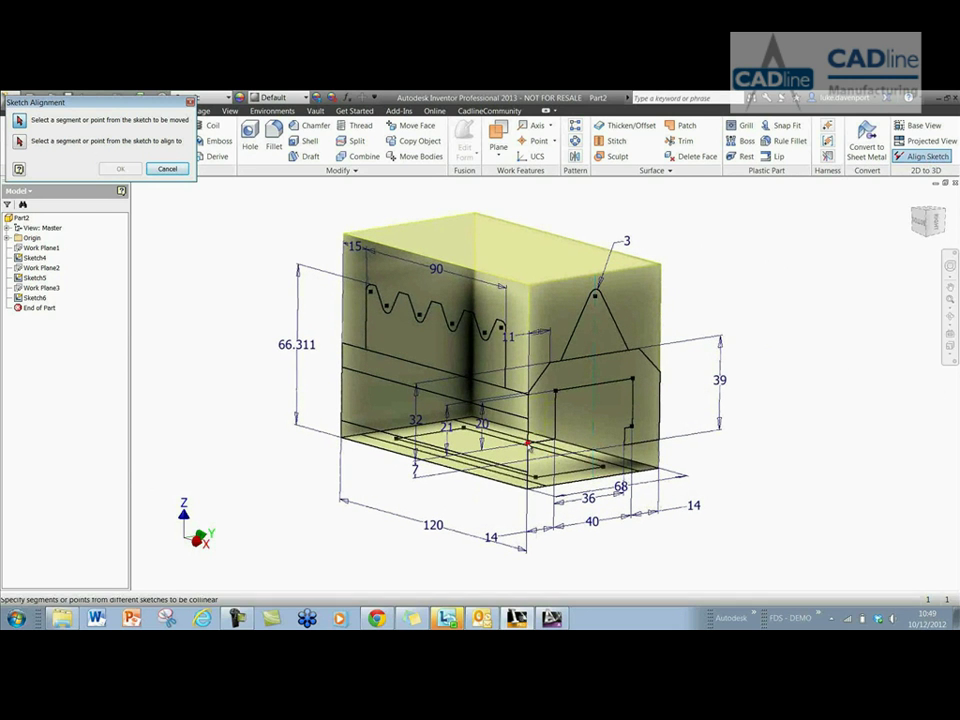
pyautogui.click(530, 445)
pyautogui.scroll(5, 560, 495)
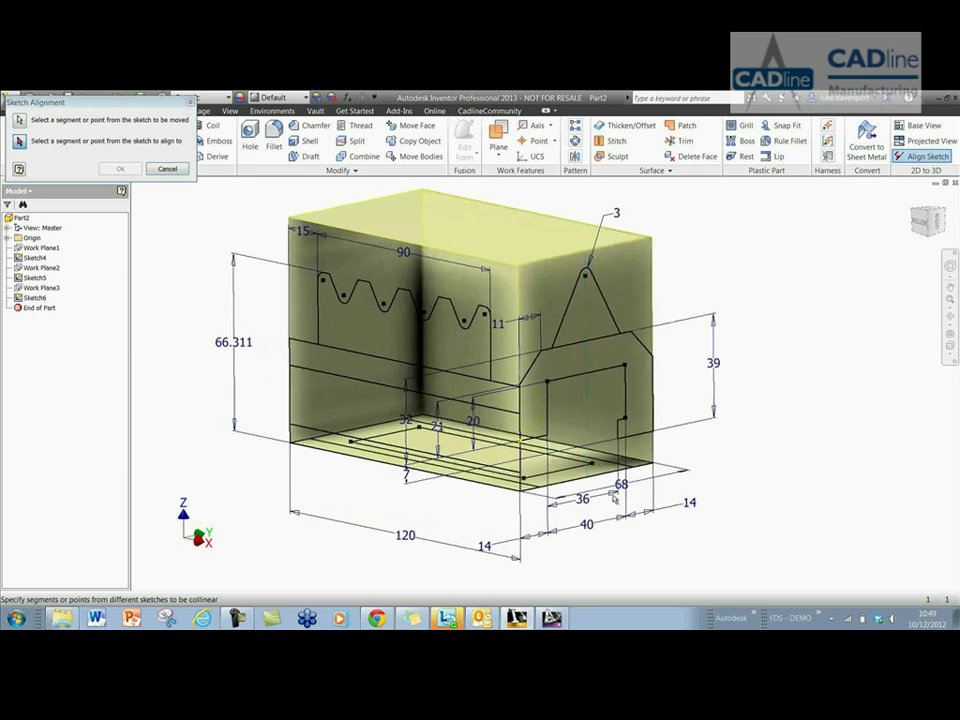
pyautogui.scroll(1, 530, 487)
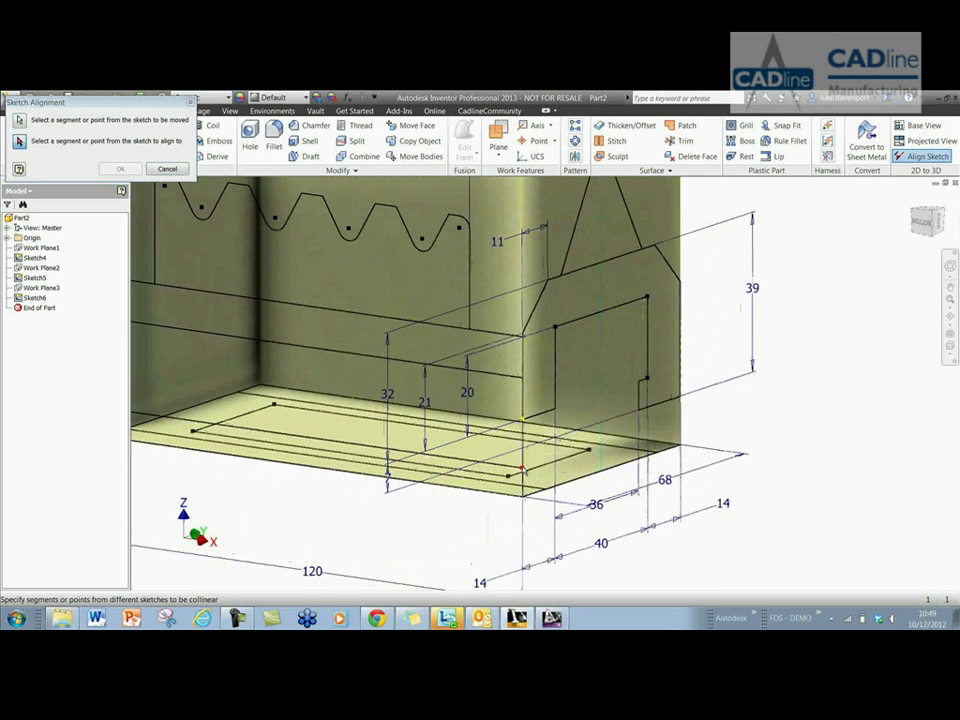
pyautogui.scroll(-3, 522, 468)
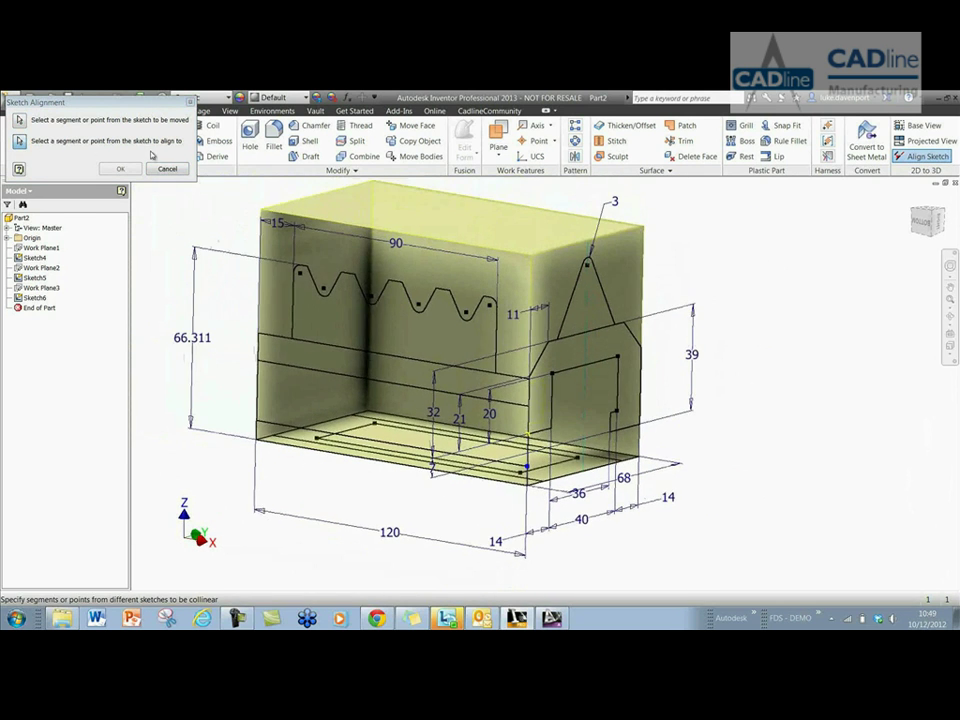
pyautogui.click(120, 168)
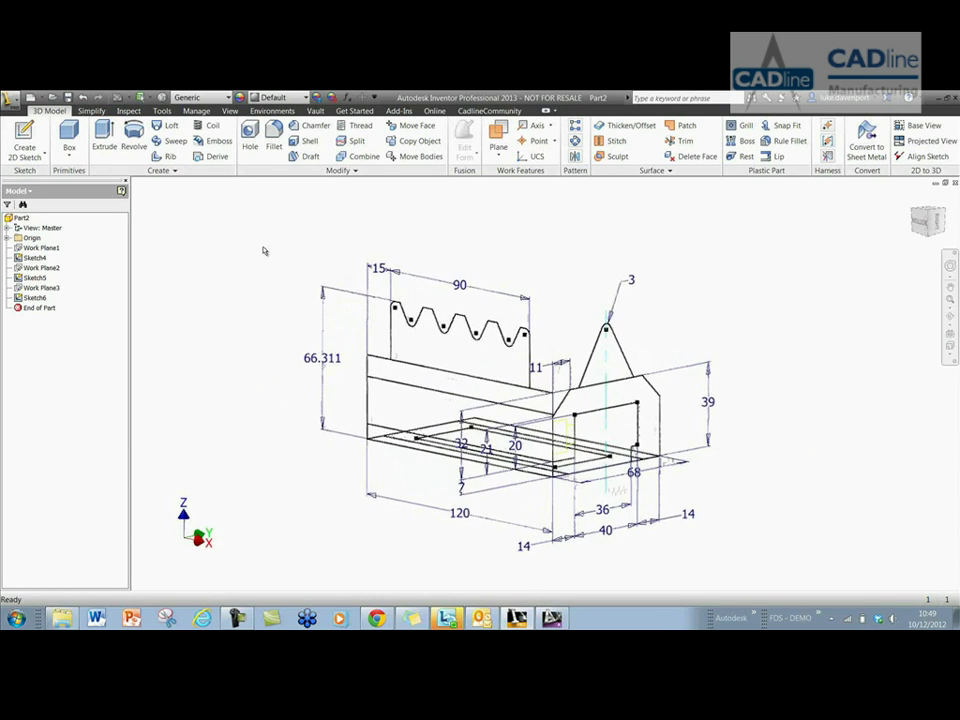
# - Extrude the C-shaped end profile to the side view's upper-left corner, creating Extrusion1
pyautogui.press('F2')
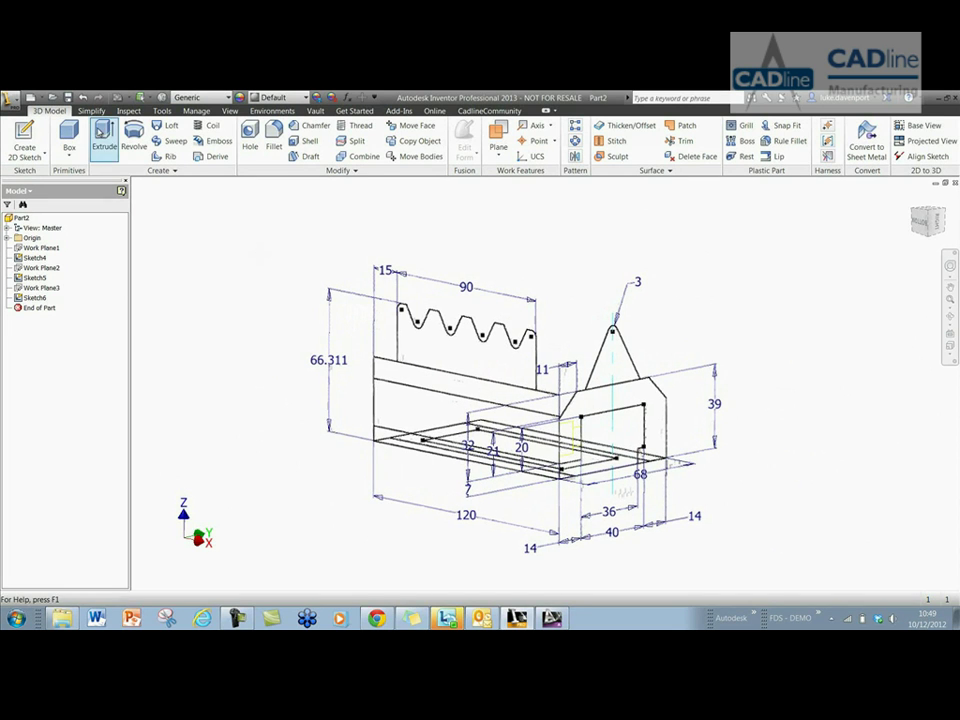
pyautogui.click(101, 131)
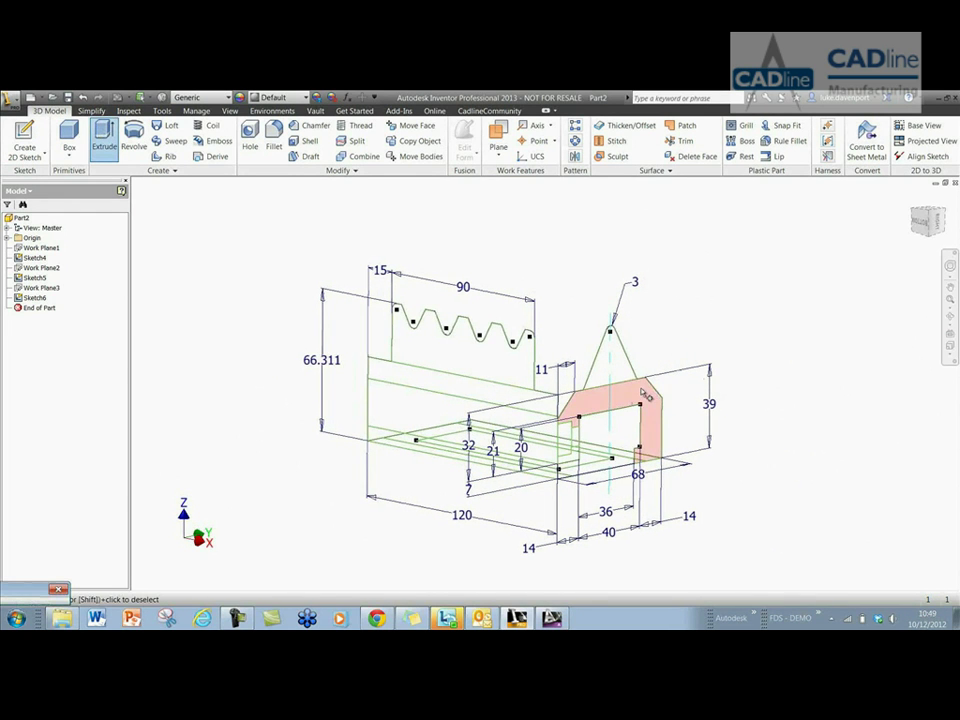
pyautogui.click(644, 394)
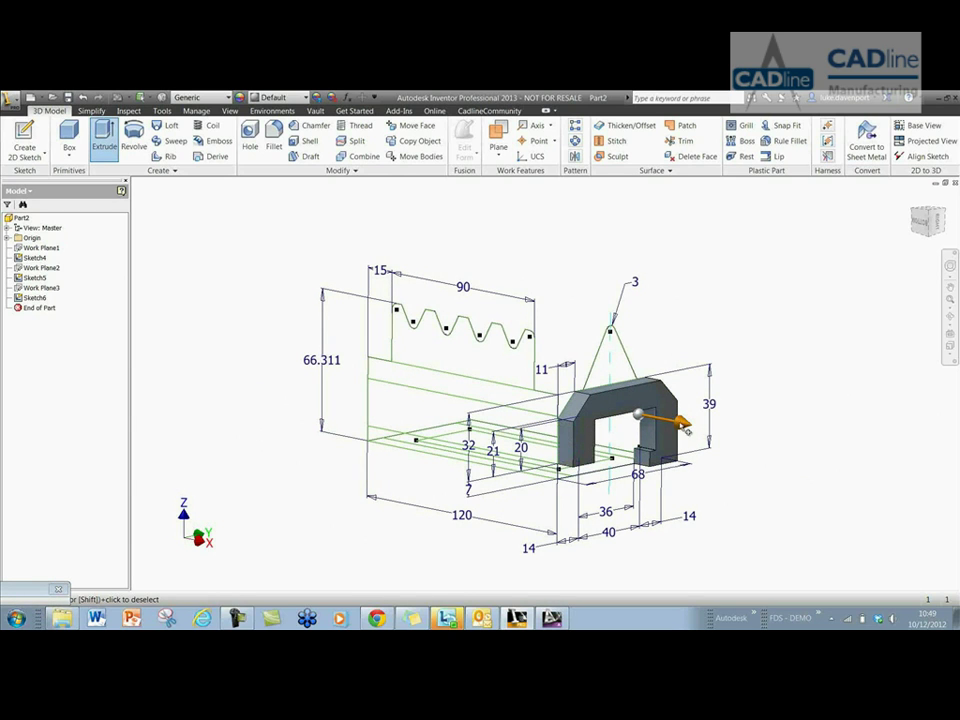
pyautogui.moveTo(687, 430); pyautogui.dragTo(480, 383)
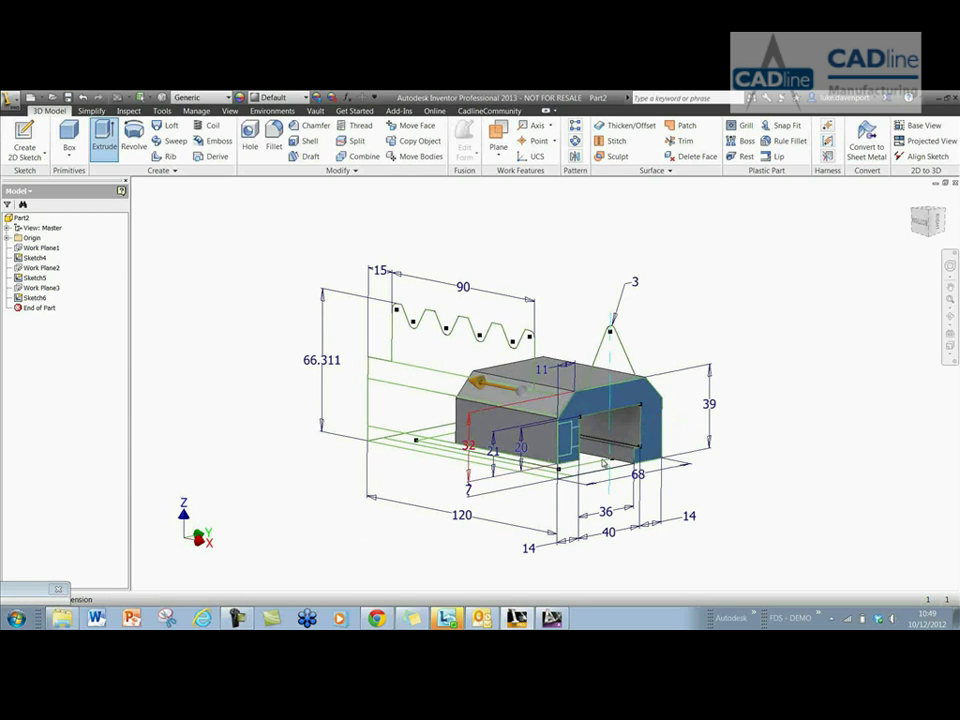
pyautogui.rightClick(383, 368)
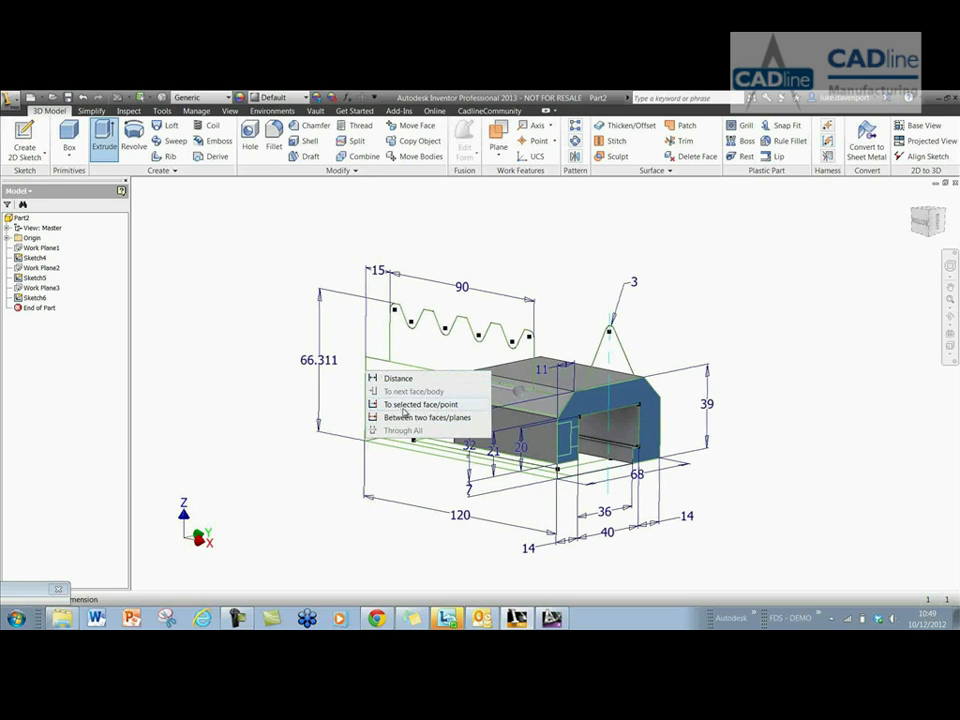
pyautogui.click(404, 406)
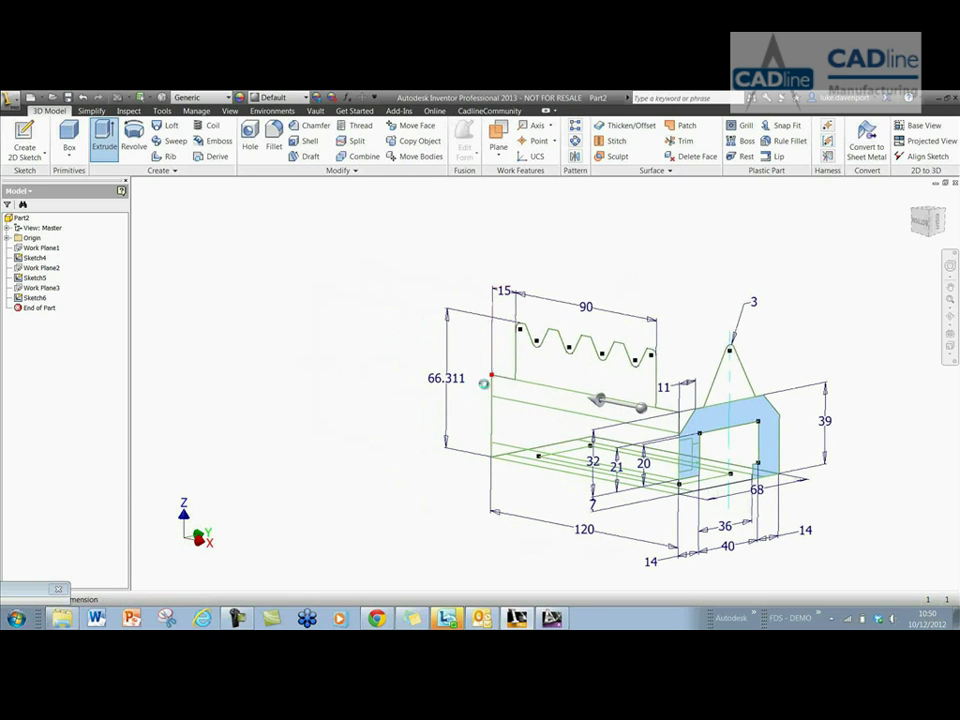
pyautogui.click(492, 378)
pyautogui.press('Return')
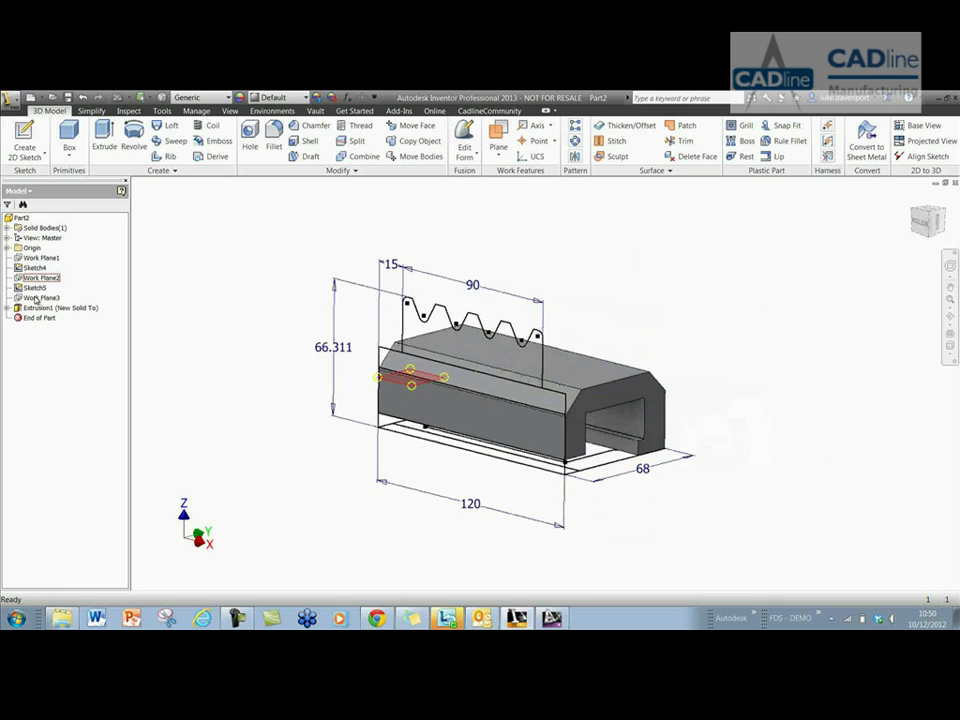
# - Extrude Sketch6's triangular peak profile as a New Solid along the full 171 mm length
pyautogui.click(42, 317)
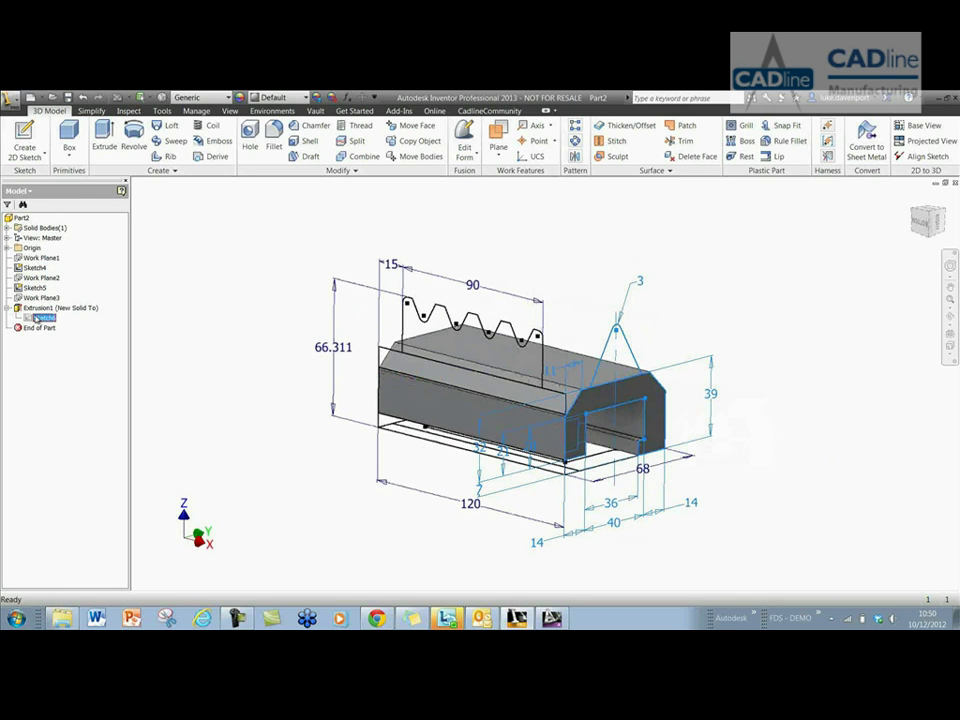
pyautogui.click(485, 181)
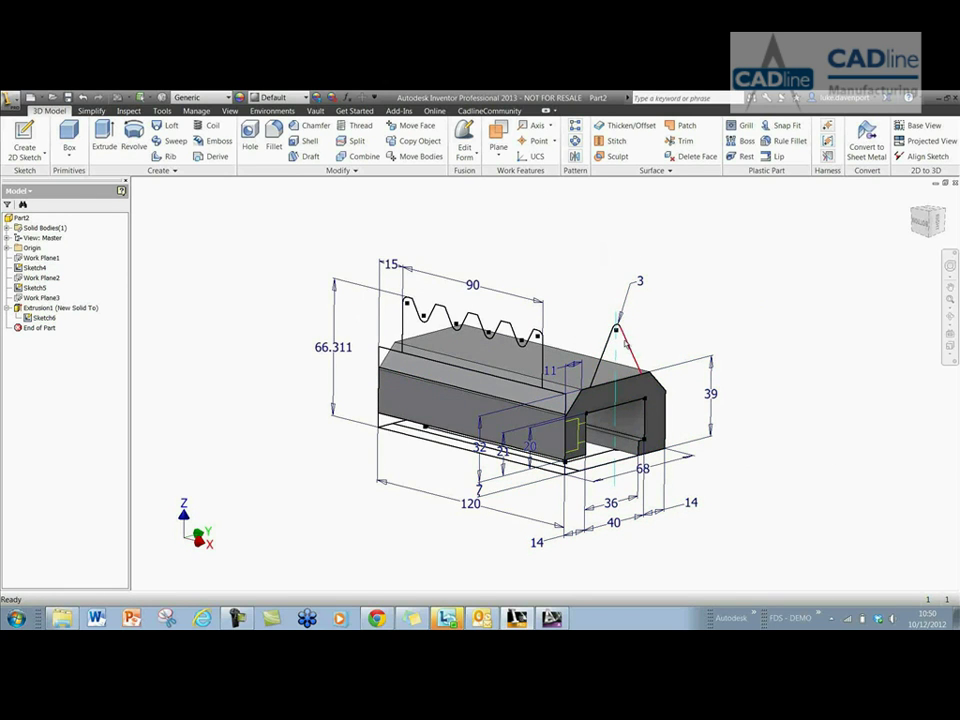
pyautogui.press('e')
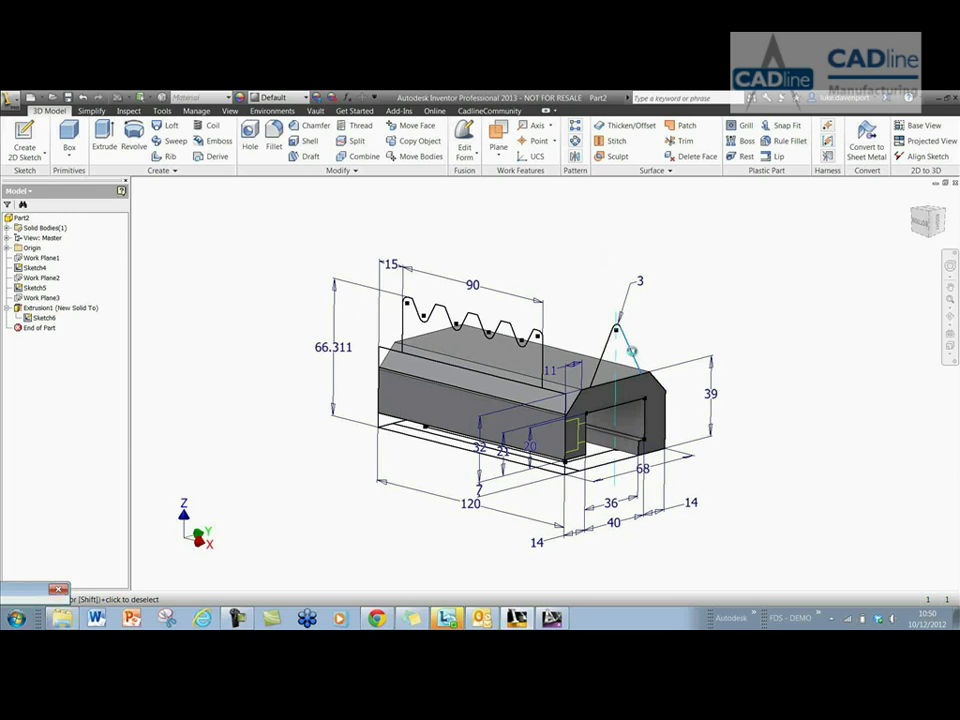
pyautogui.click(754, 440)
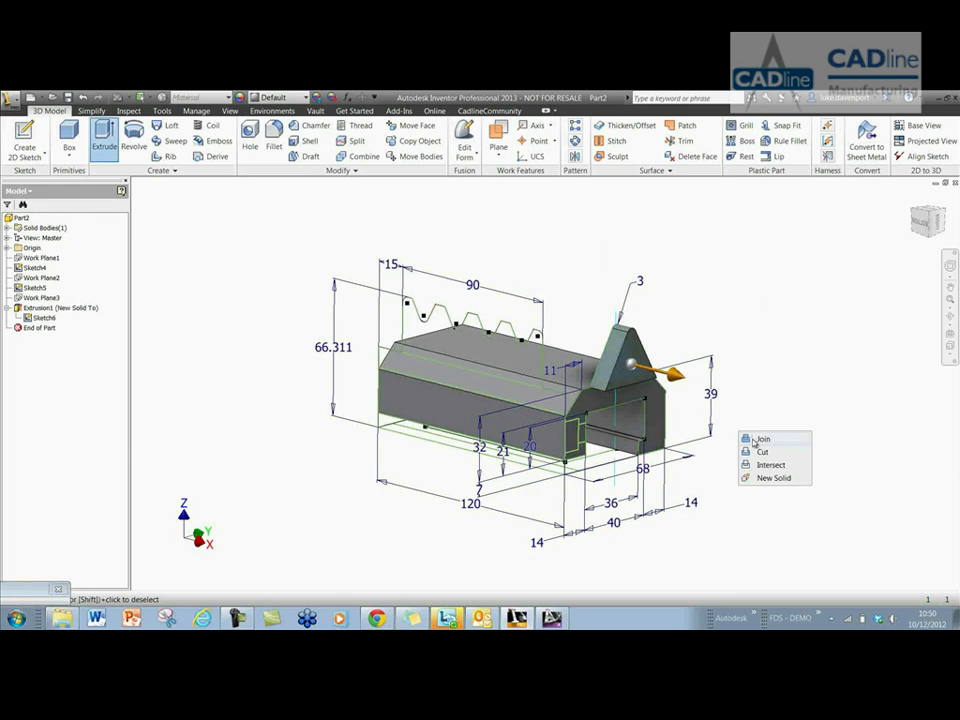
pyautogui.click(750, 480)
pyautogui.moveTo(677, 381); pyautogui.dragTo(389, 330)
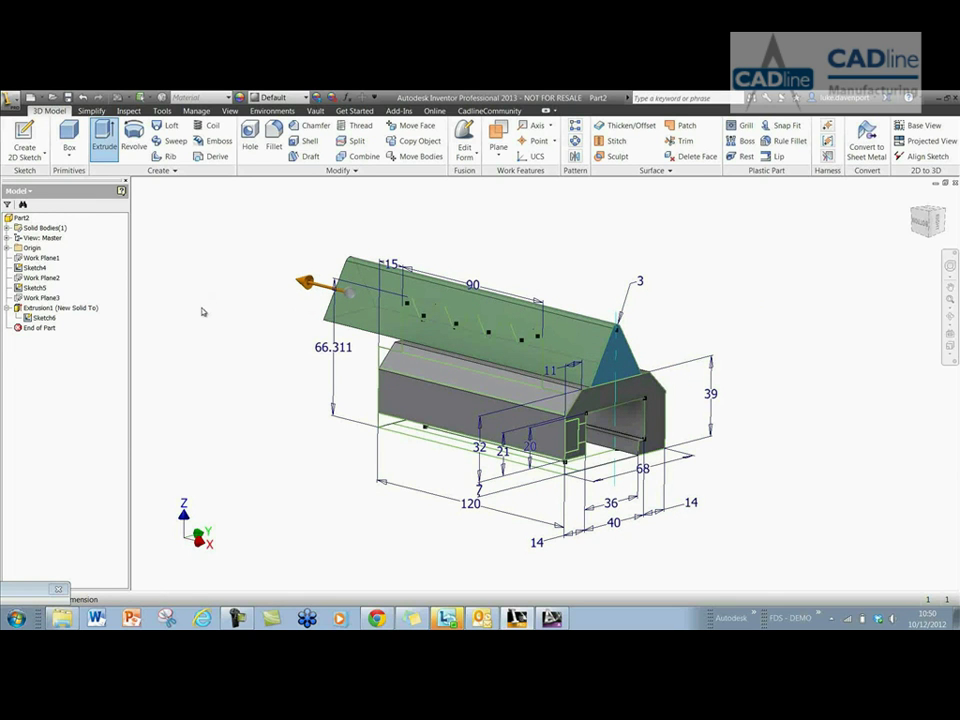
pyautogui.press('Return')
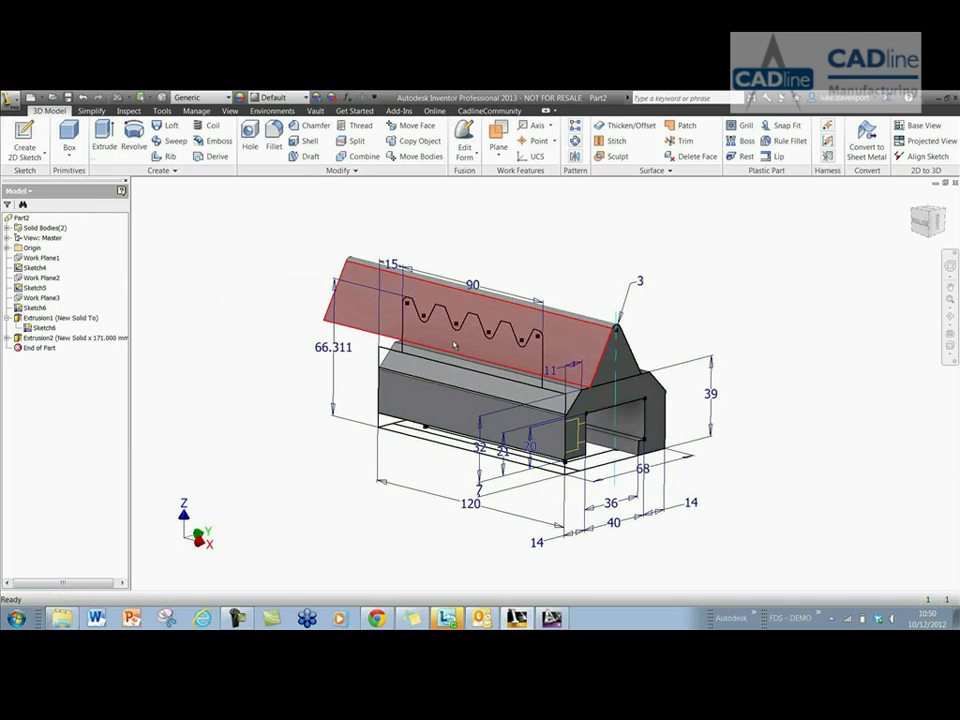
# - Extrude the wavy tooth profile as a New Solid, flipped to run across the body
pyautogui.press('e')
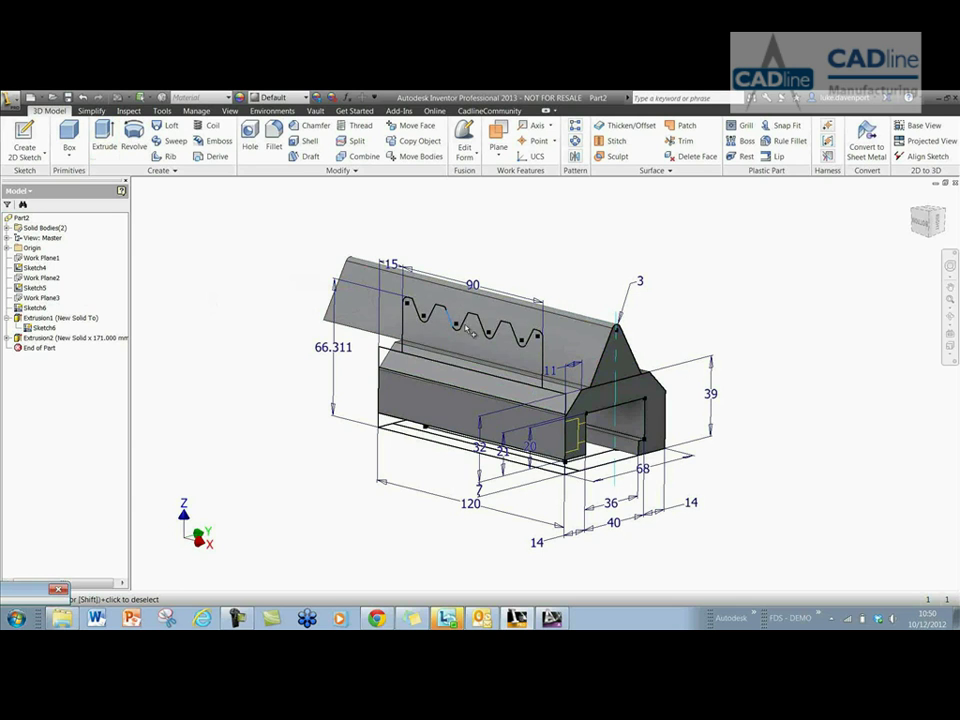
pyautogui.click(587, 247)
pyautogui.click(594, 287)
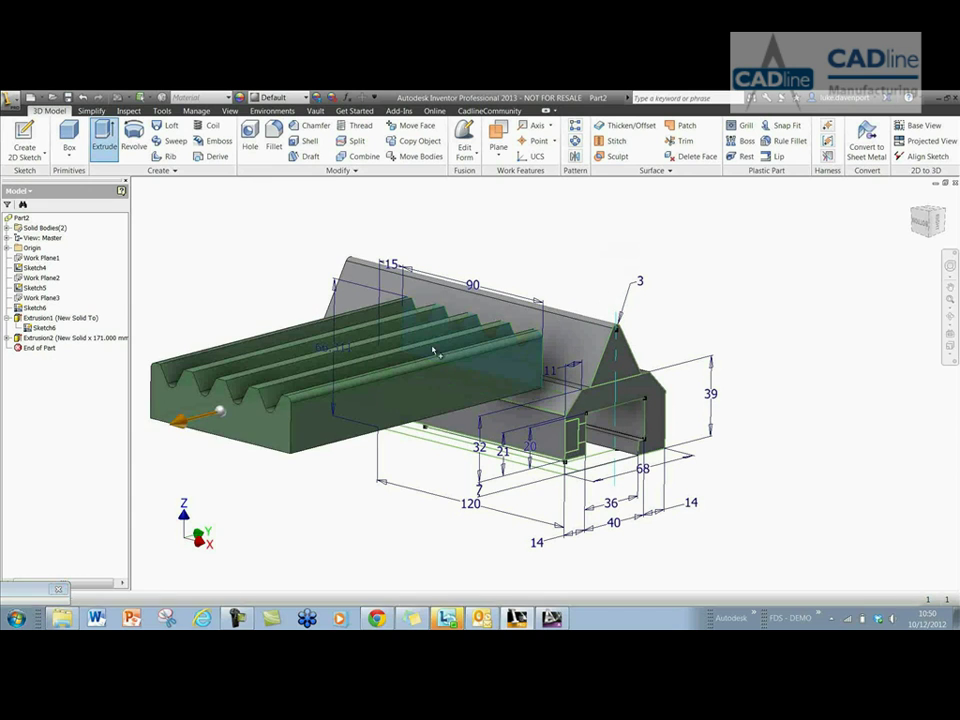
pyautogui.moveTo(207, 425); pyautogui.dragTo(777, 302)
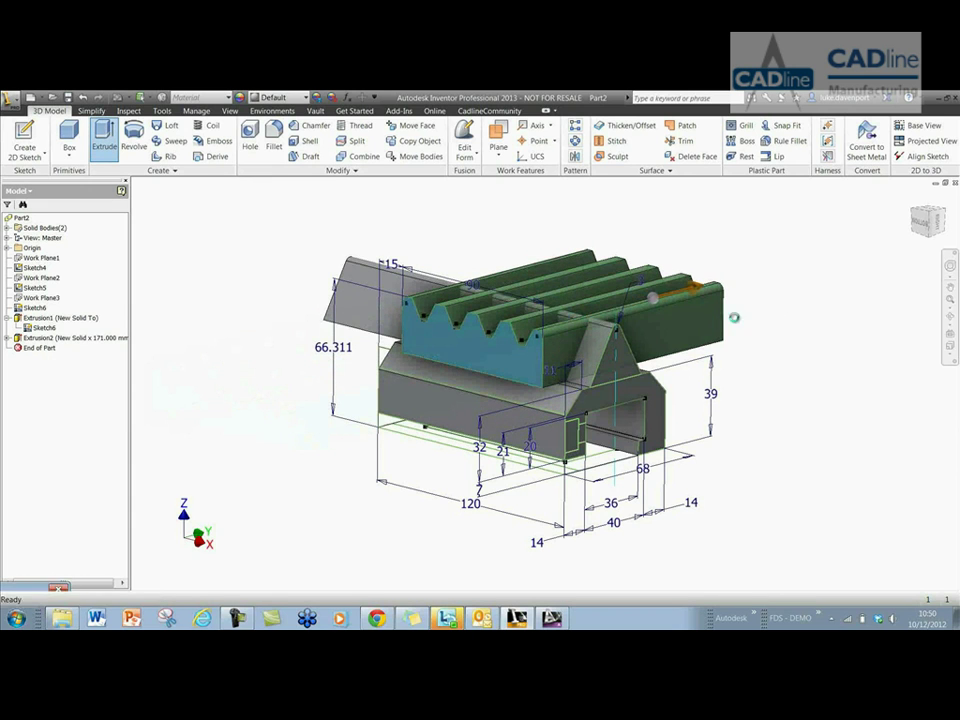
# - Finish the tooth extrusion and Combine it with the peak plate as toolbody using Intersect
pyautogui.press('Return')
pyautogui.click(364, 156)
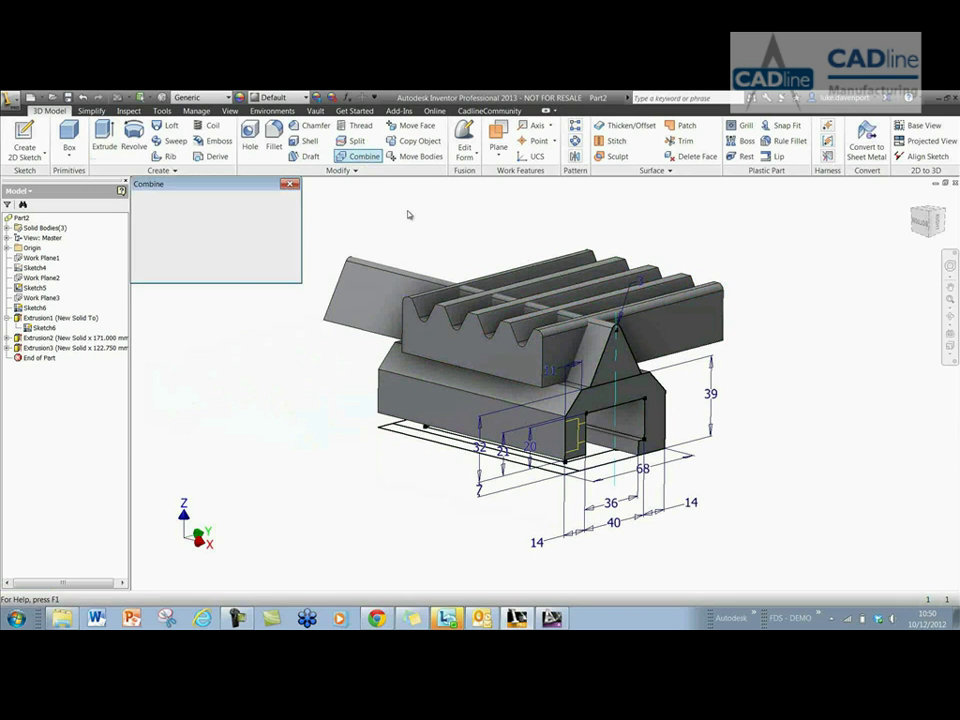
pyautogui.click(470, 300)
pyautogui.click(385, 285)
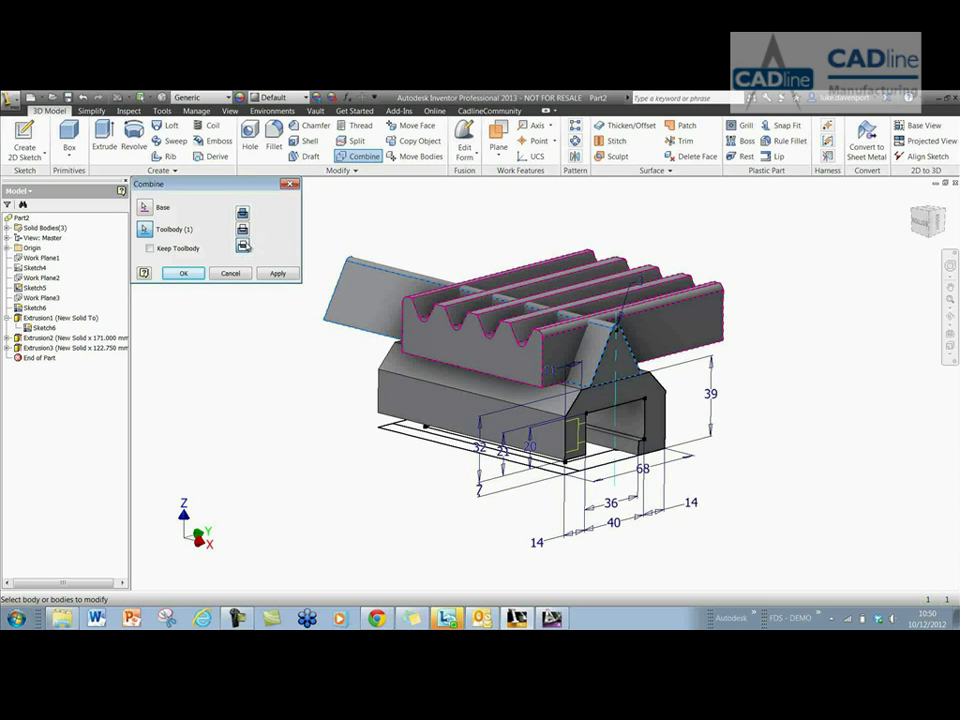
pyautogui.click(279, 273)
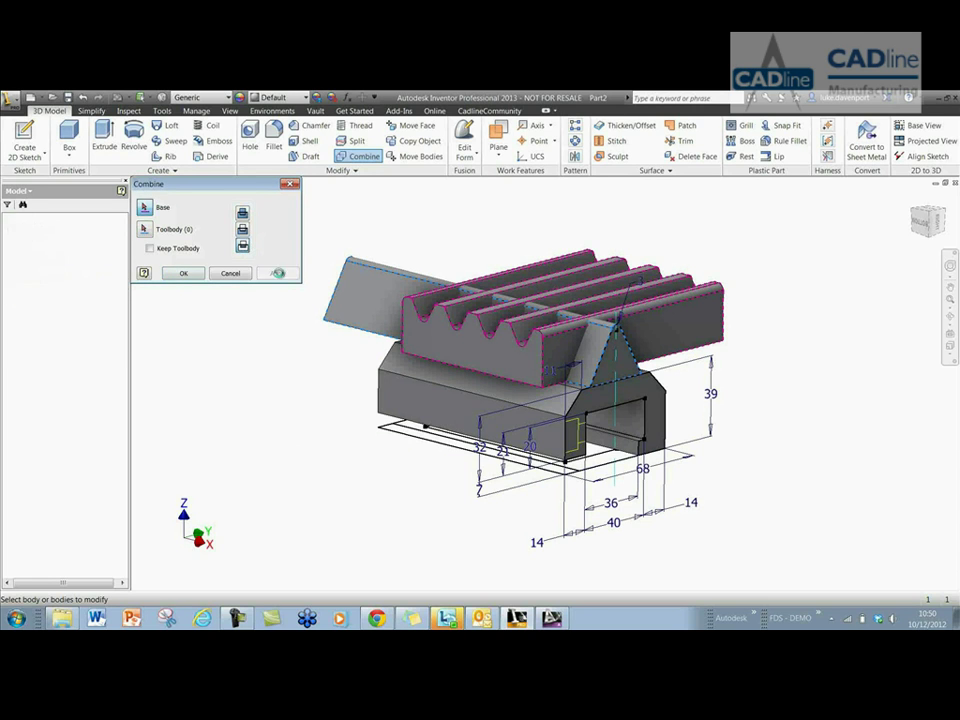
pyautogui.click(231, 274)
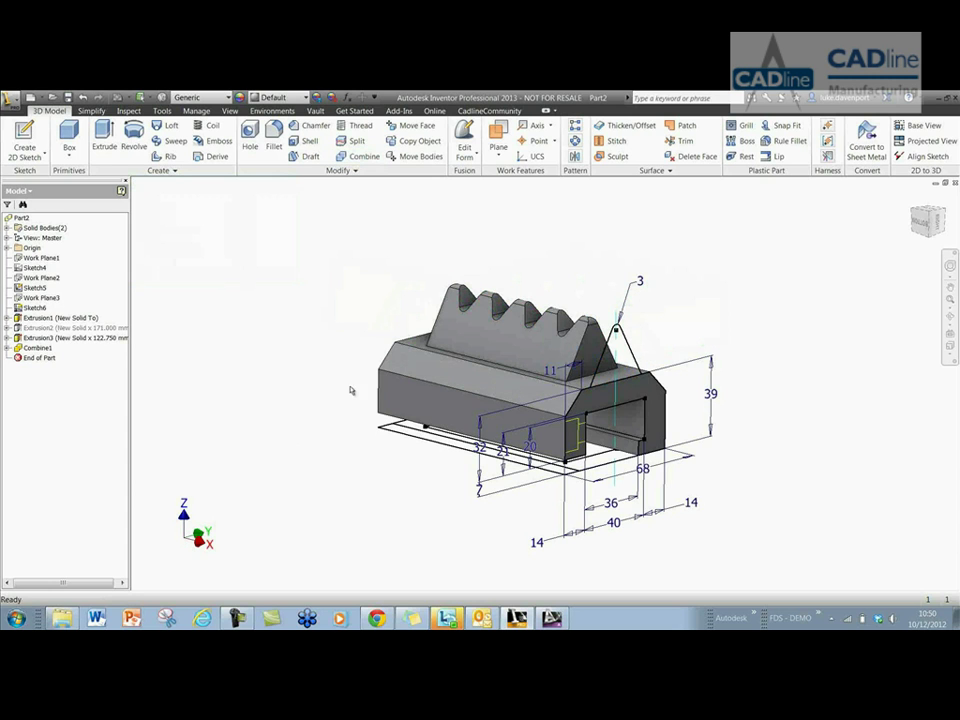
# - Hide Sketch5 and Sketch6, then zoom in on the toothed solid part
pyautogui.click(34, 308)
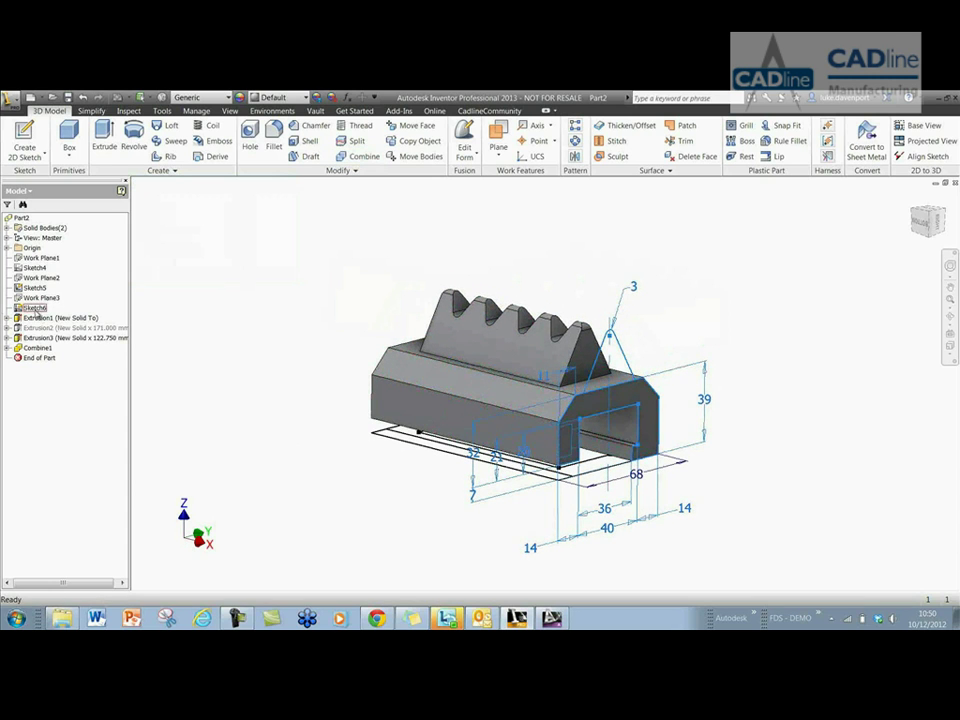
pyautogui.keyDown('ctrl'); pyautogui.click(34, 288); pyautogui.keyUp('ctrl')
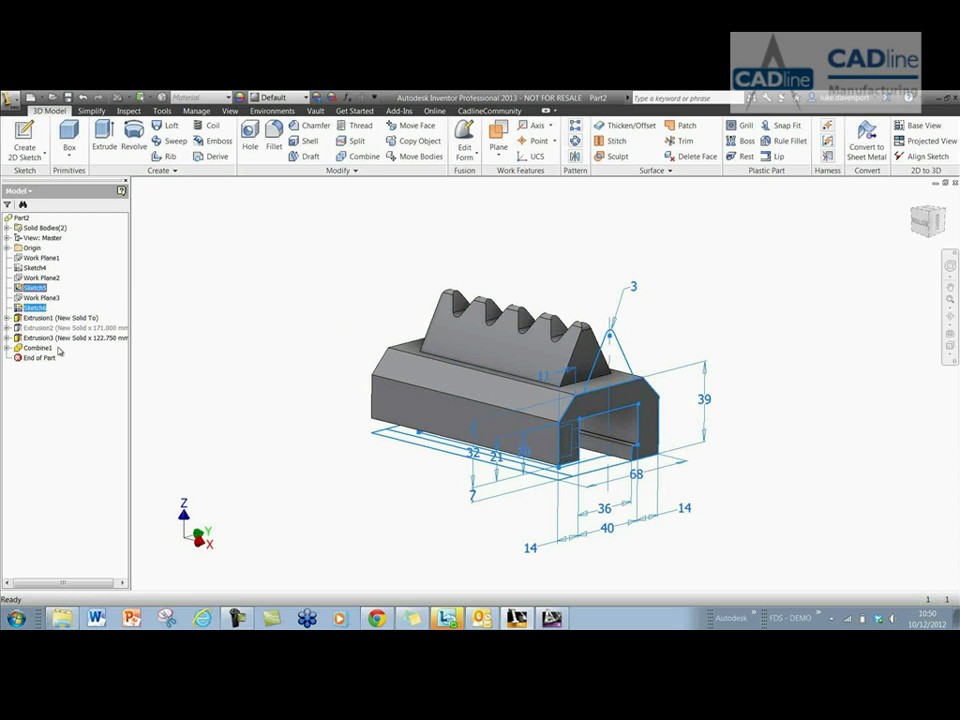
pyautogui.click(468, 284)
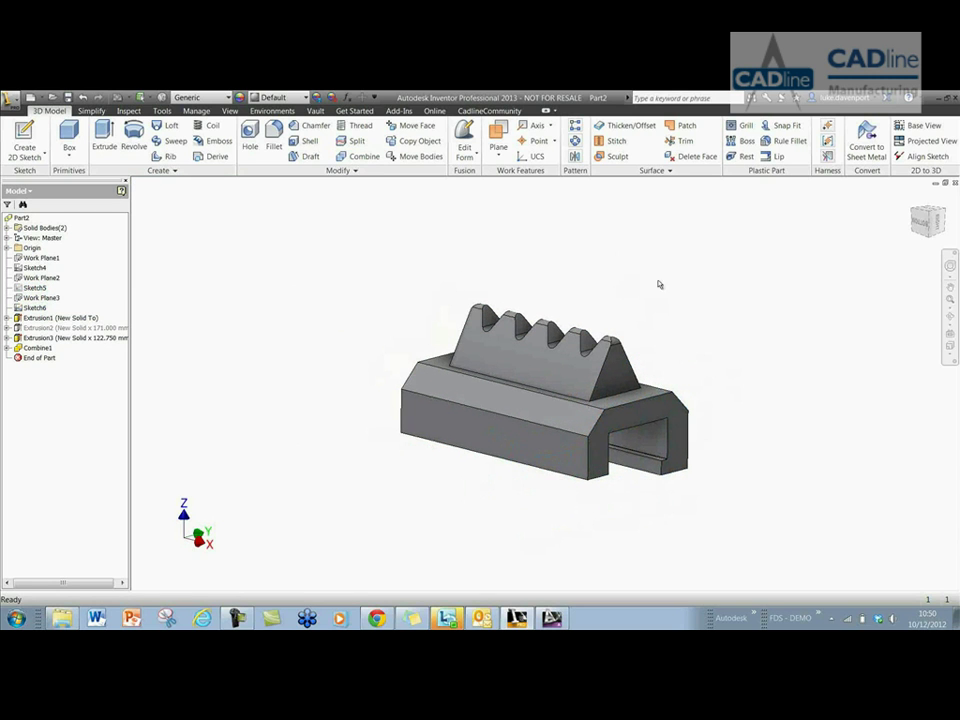
pyautogui.scroll(-3, 752, 287)
pyautogui.scroll(-3, 800, 298)
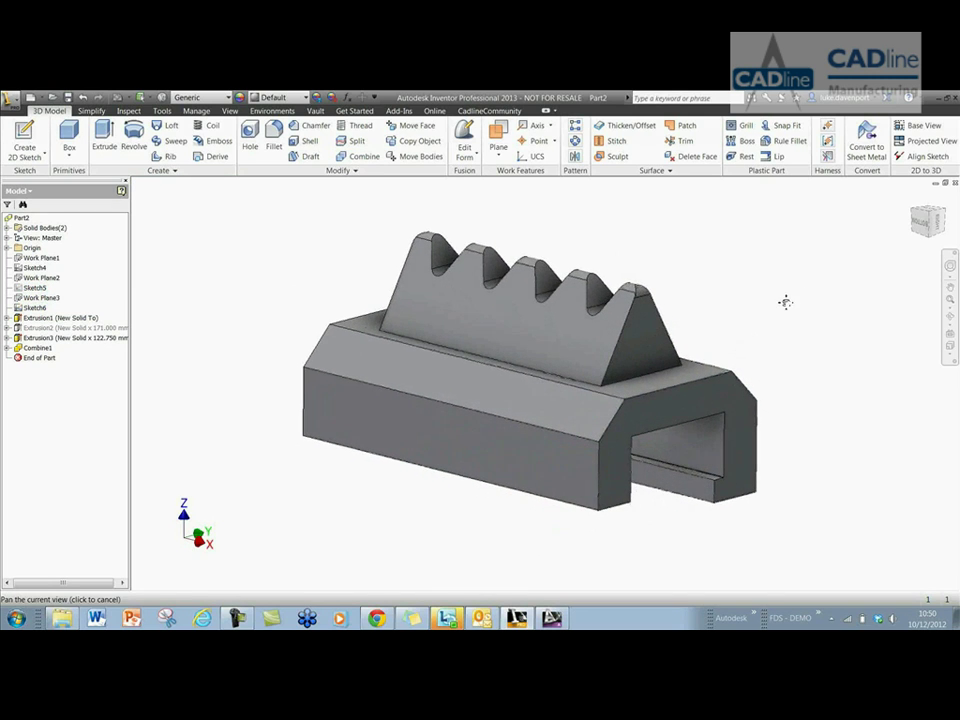